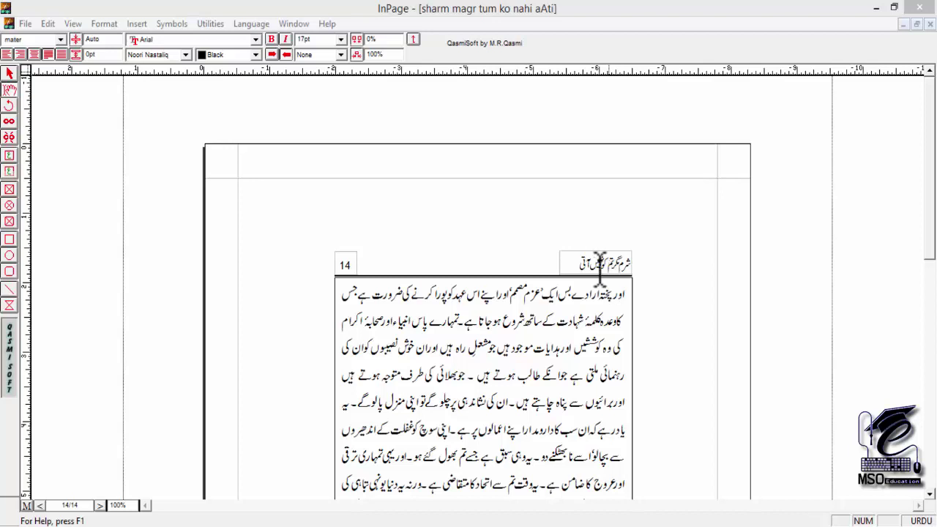
Switch to the master page and examine the left page margin and the gap beside the text frame.
click(10, 73)
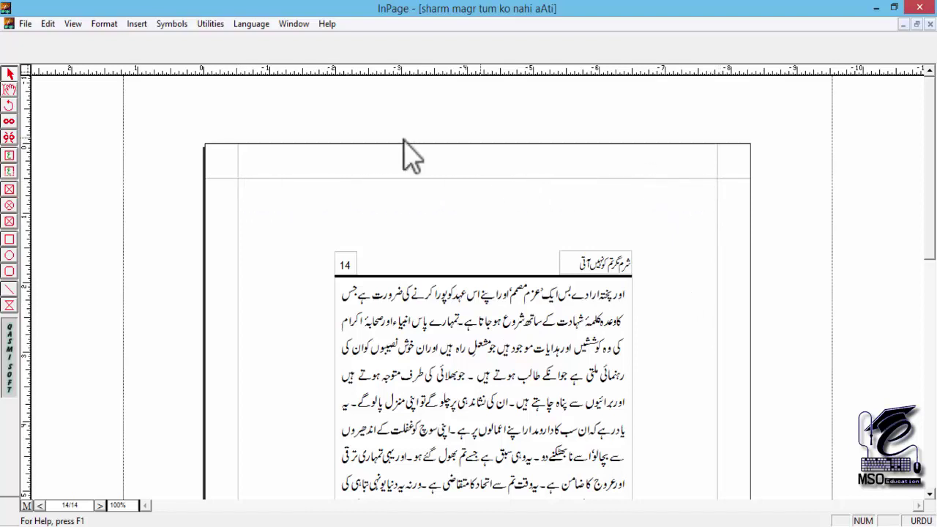
drag(718, 178, 649, 221)
click(26, 505)
click(372, 349)
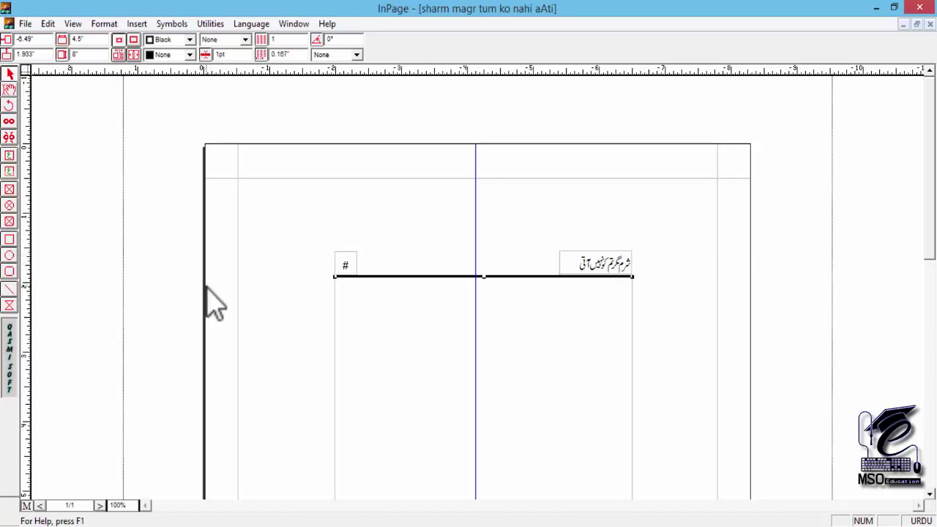
drag(205, 287, 238, 356)
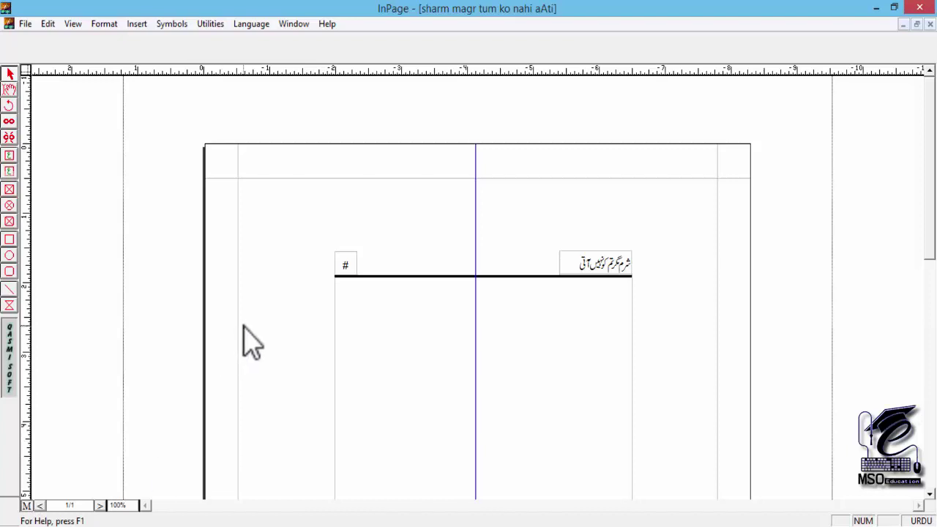
drag(239, 322, 335, 401)
drag(203, 354, 337, 429)
Return to document page 14, select its text frame and review the frame from top to bottom.
click(26, 505)
click(410, 347)
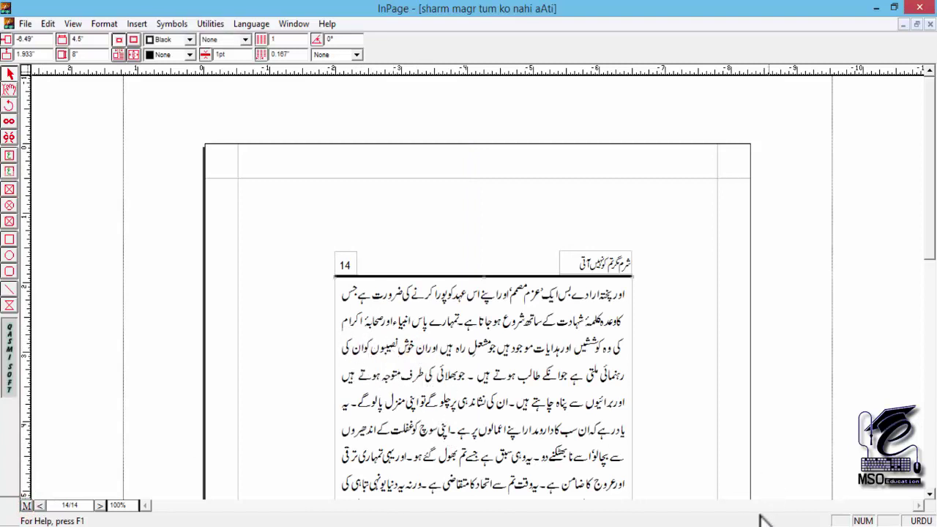
scroll(930, 495, down, 10)
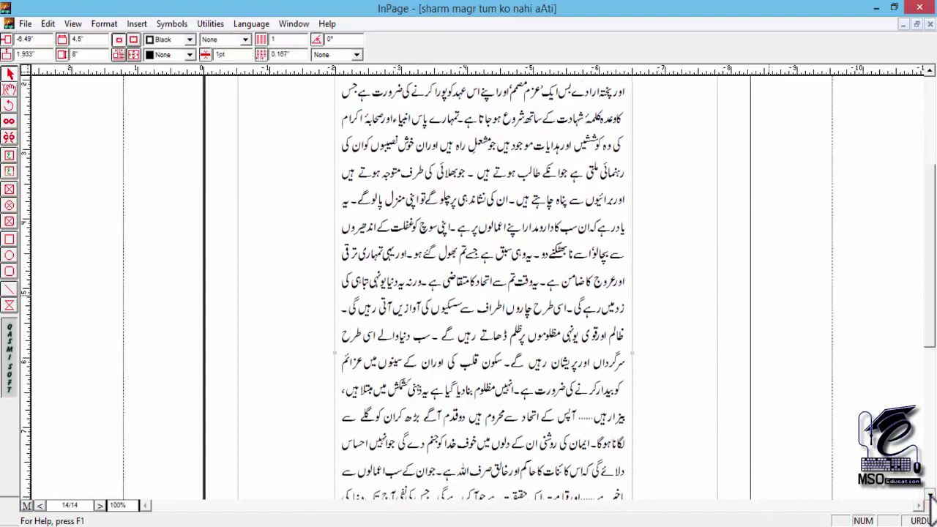
scroll(930, 495, down, 5)
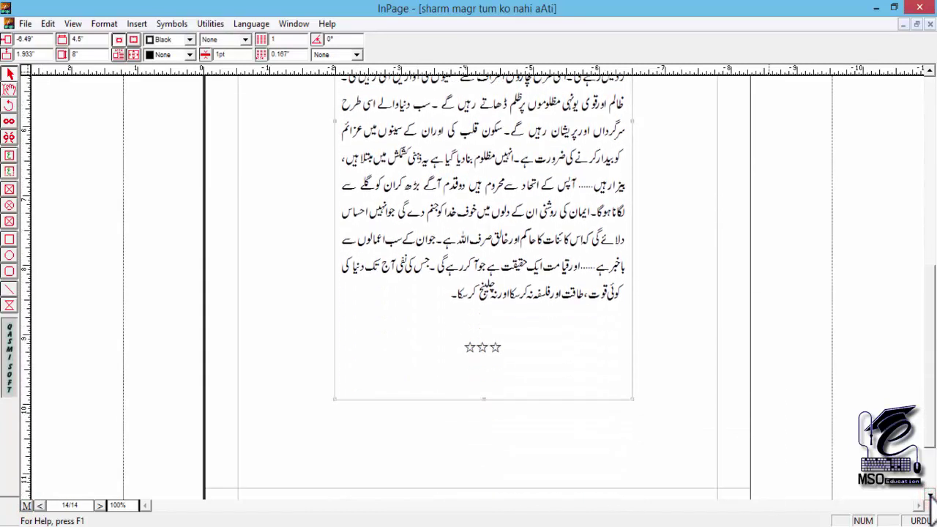
click(930, 70)
scroll(930, 70, up, 12)
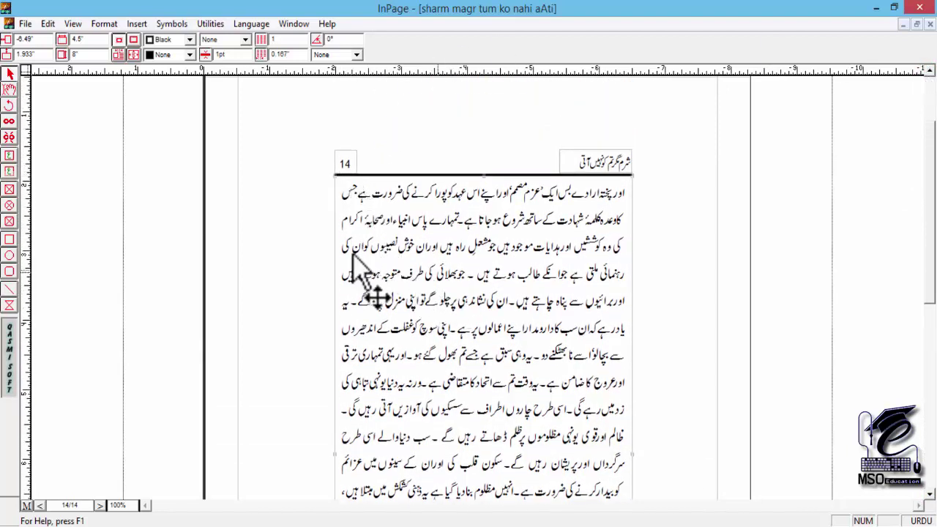
Reselect the text frame on page 14 and examine its edges at 200% zoom.
click(263, 246)
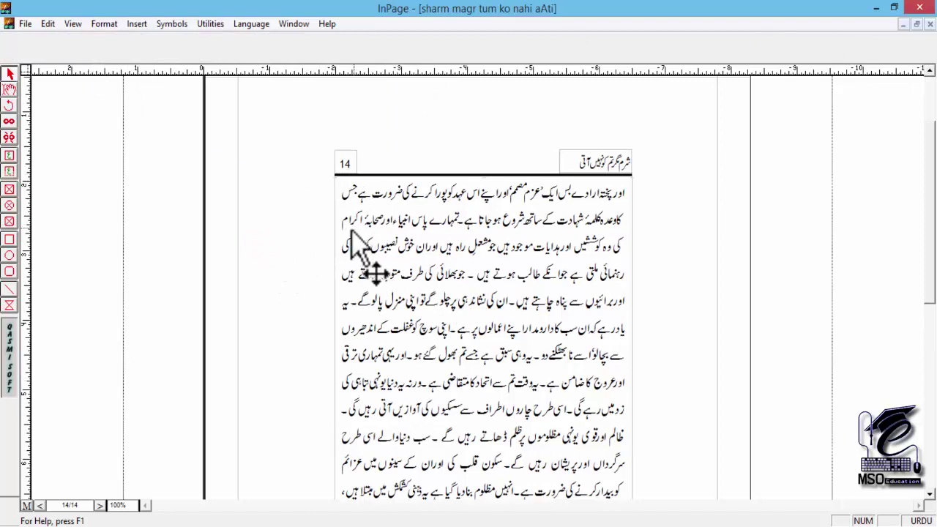
click(375, 242)
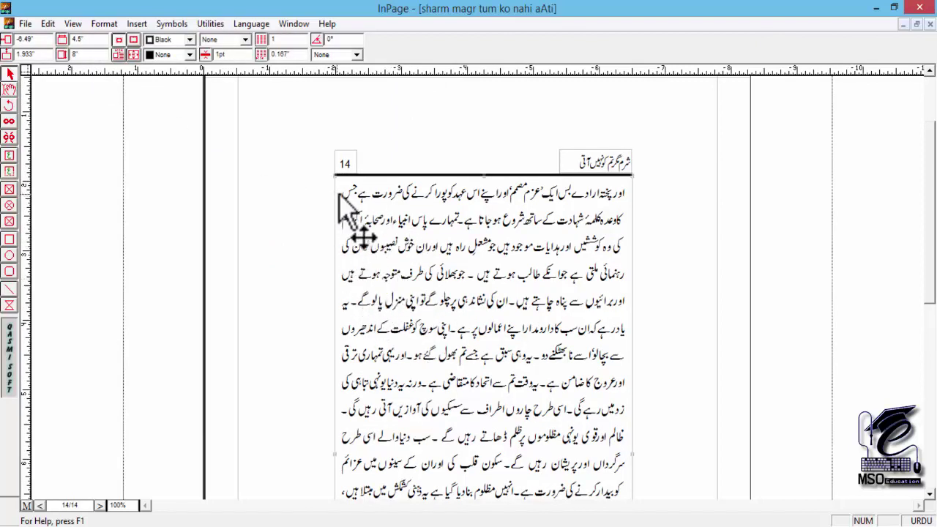
key(ctrl+2)
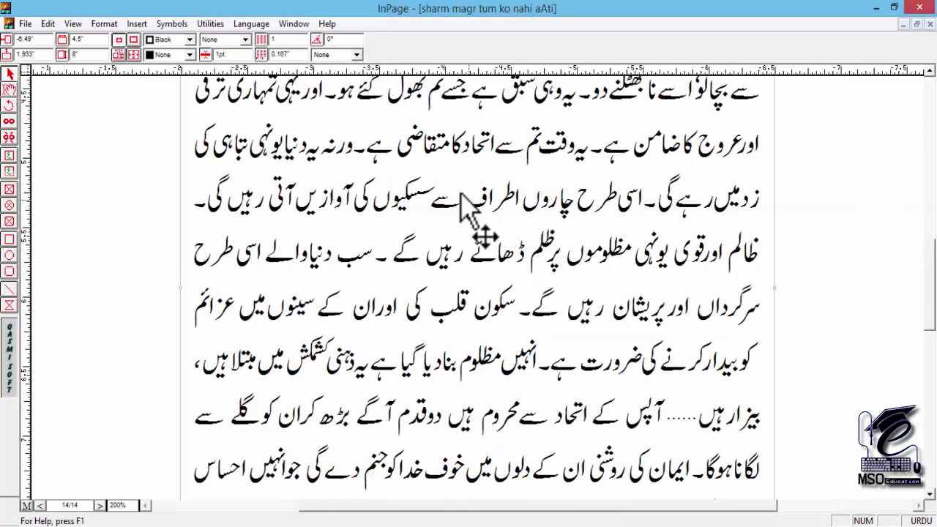
scroll(378, 176, up, 3)
scroll(379, 176, up, 4)
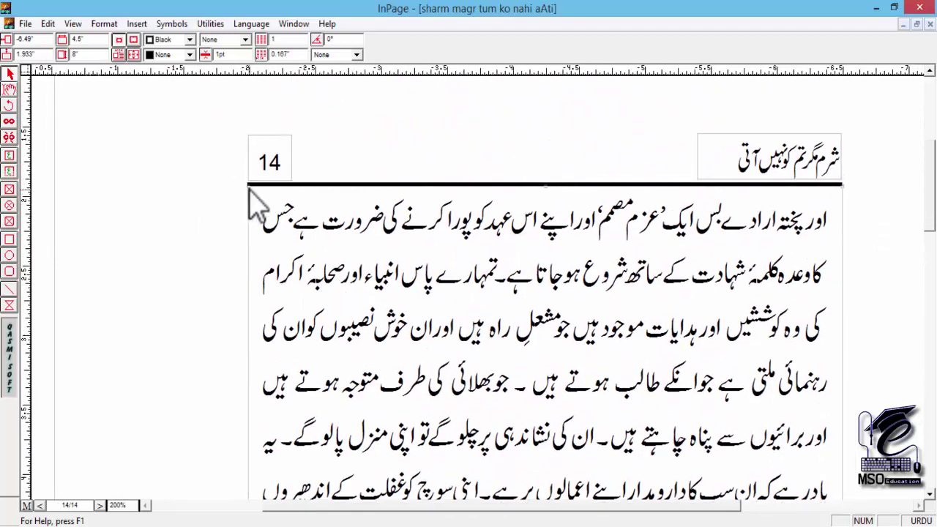
drag(365, 291, 369, 119)
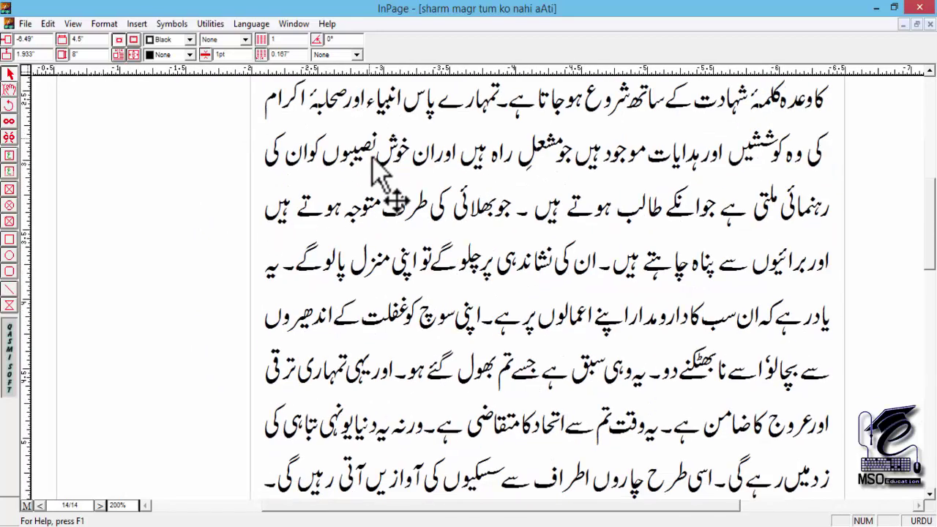
drag(354, 277, 387, 135)
drag(370, 311, 361, 188)
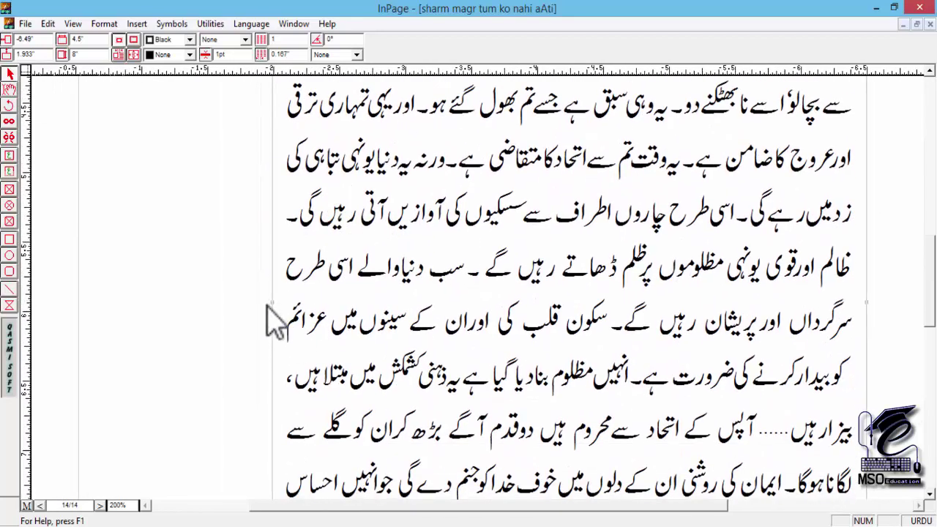
drag(257, 292, 284, 314)
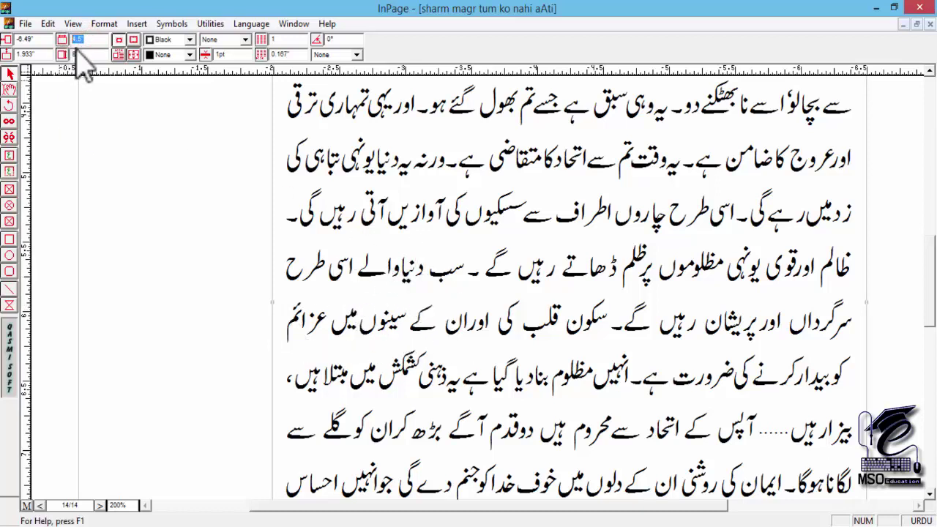
Set the selected text frame's height to 8 inches.
double_click(80, 39)
click(95, 41)
double_click(85, 55)
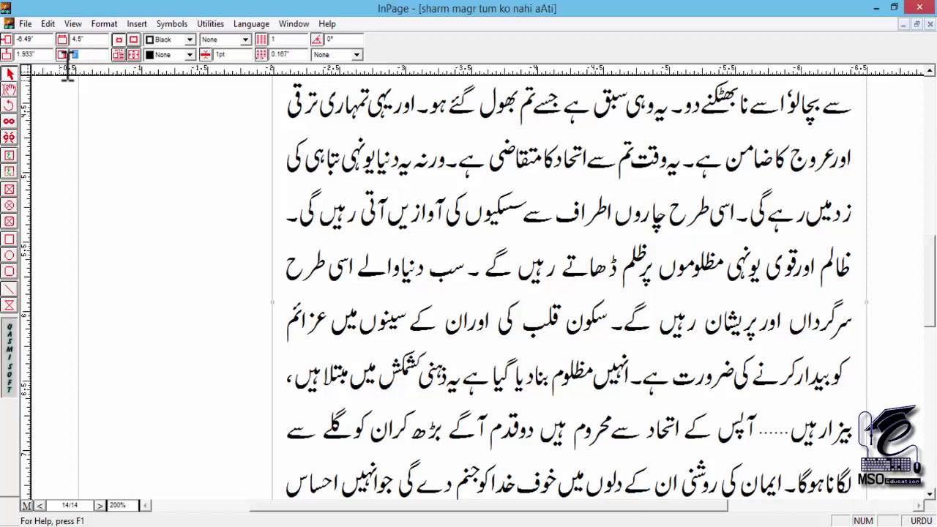
text(8)
key(Return)
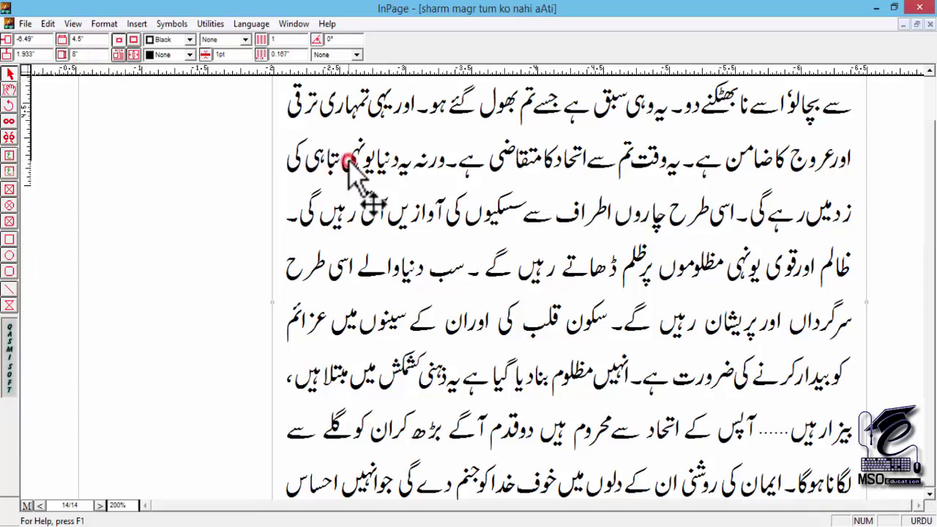
Select the page-number box, then the header boxes and text frame together in a whole-page view, and clear the selection.
key(ctrl+0)
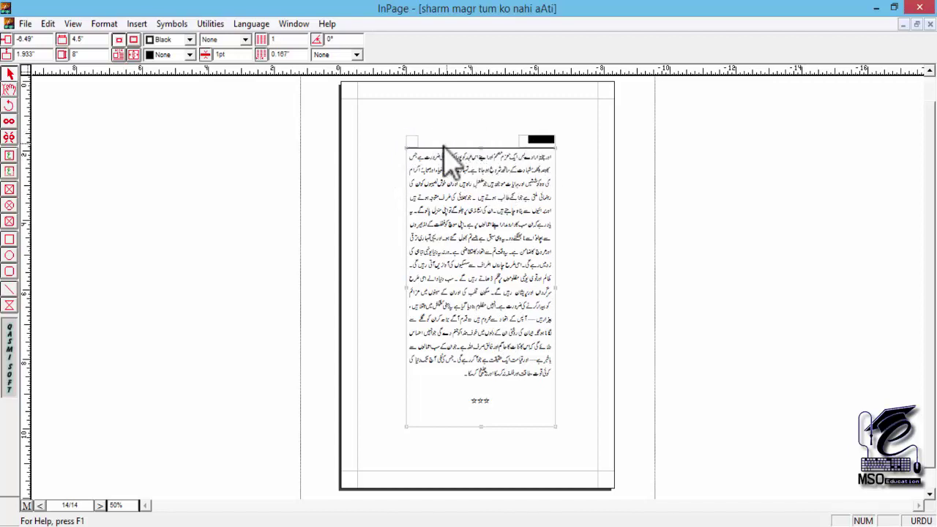
click(405, 137)
drag(414, 145, 425, 154)
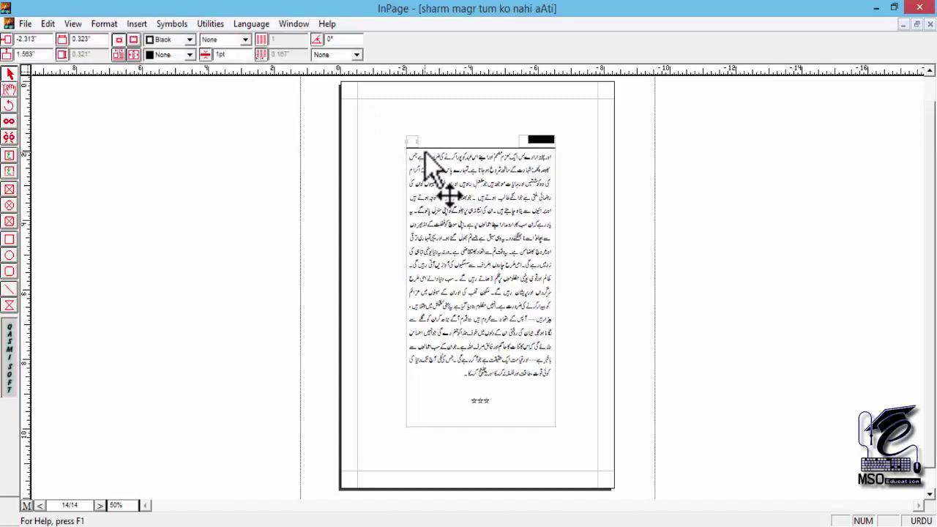
click(403, 130)
drag(404, 129, 568, 430)
drag(570, 432, 569, 434)
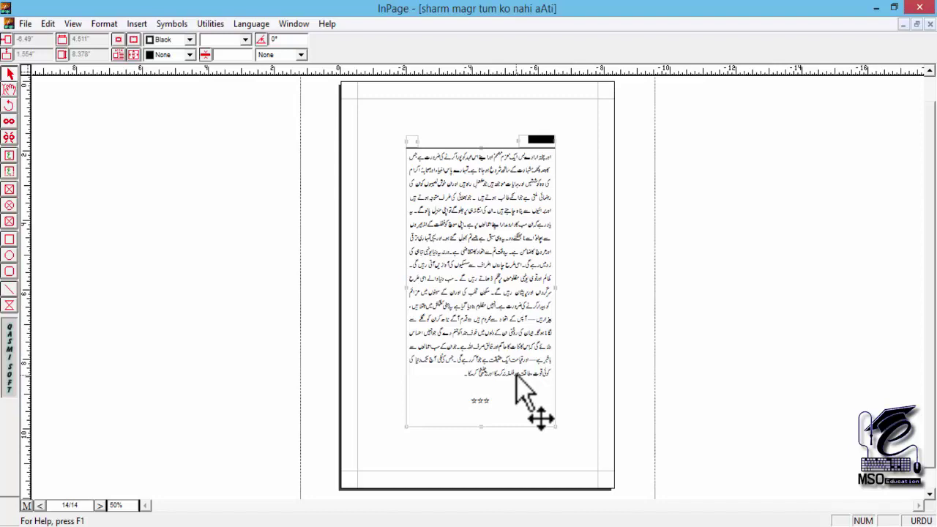
click(555, 234)
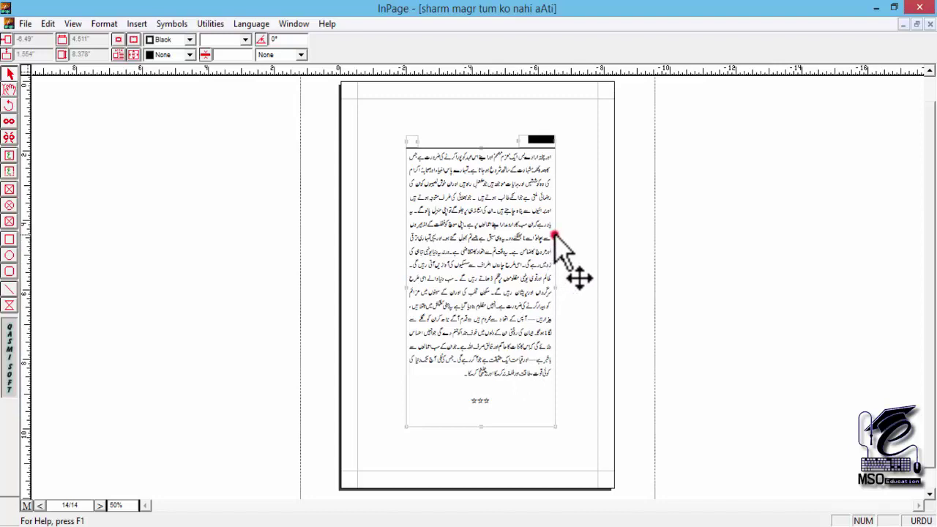
drag(572, 243, 555, 282)
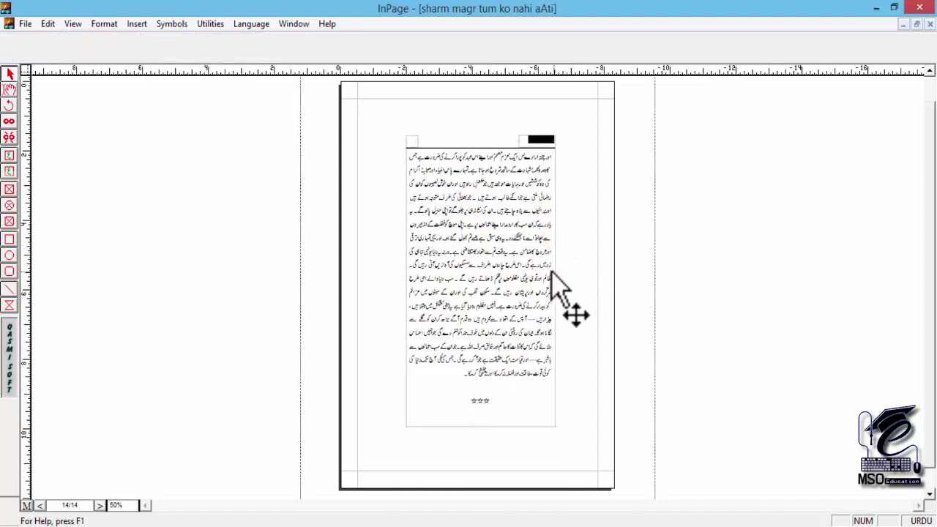
click(391, 246)
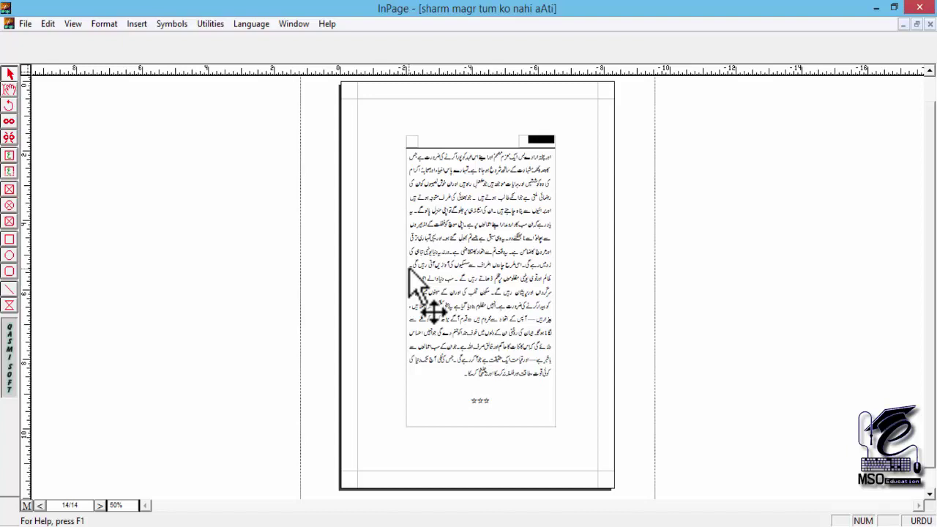
Examine how the header boxes and text frame sit within page 14, comparing 100% and 50% zoom.
key(ctrl+1)
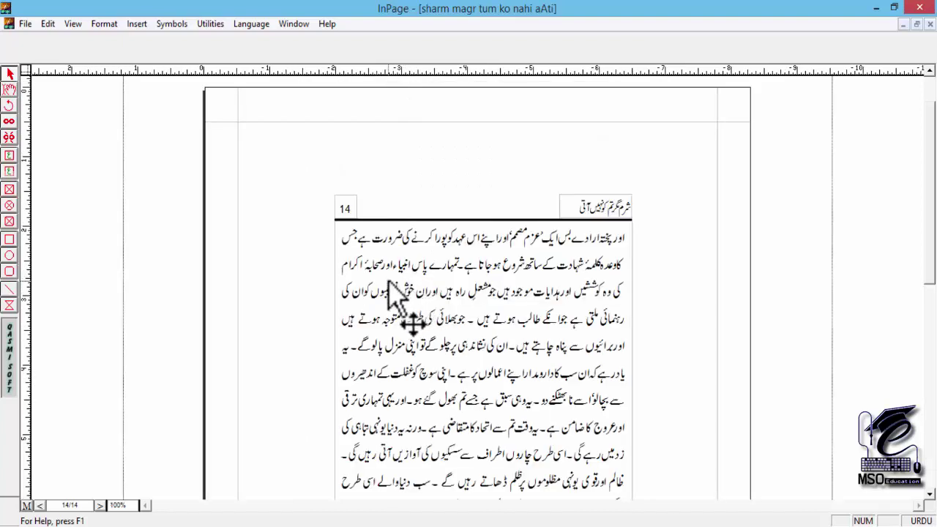
drag(379, 309, 425, 293)
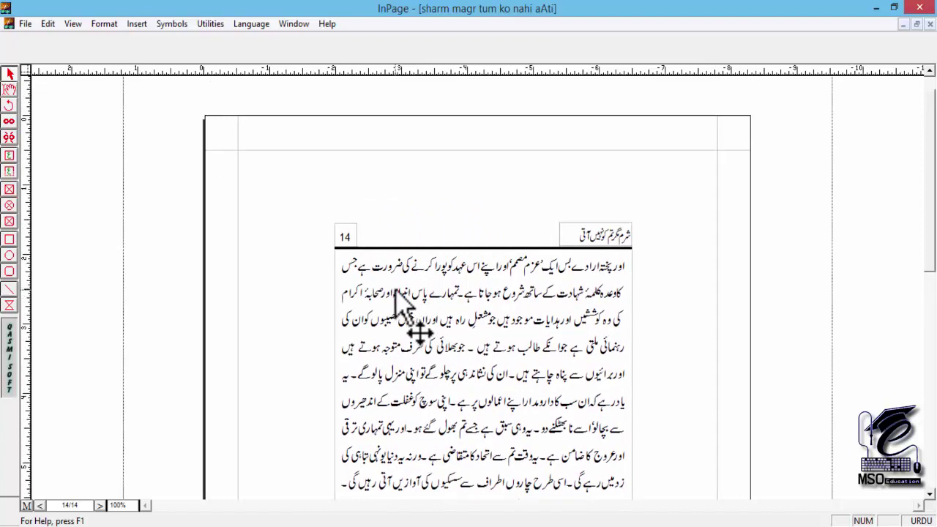
key(ctrl+5)
click(341, 98)
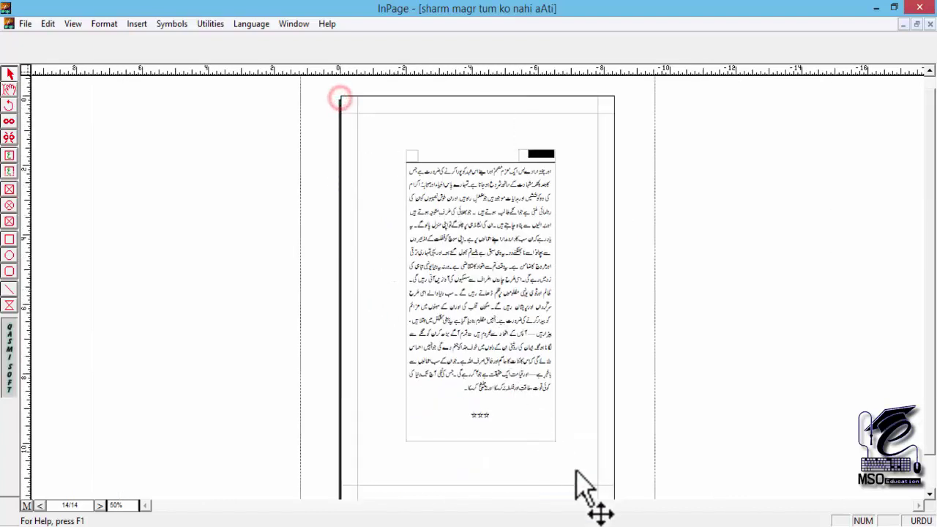
scroll(578, 483, down, 1)
click(502, 272)
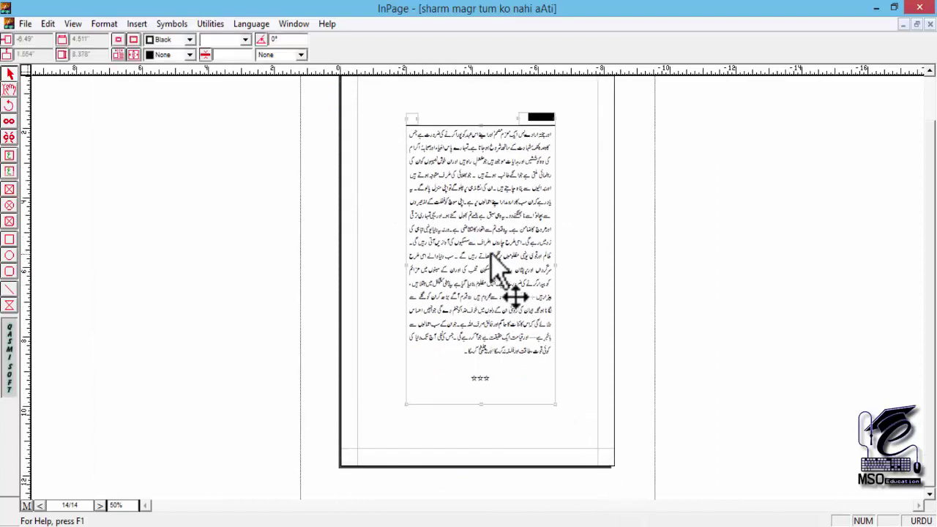
scroll(550, 238, up, 1)
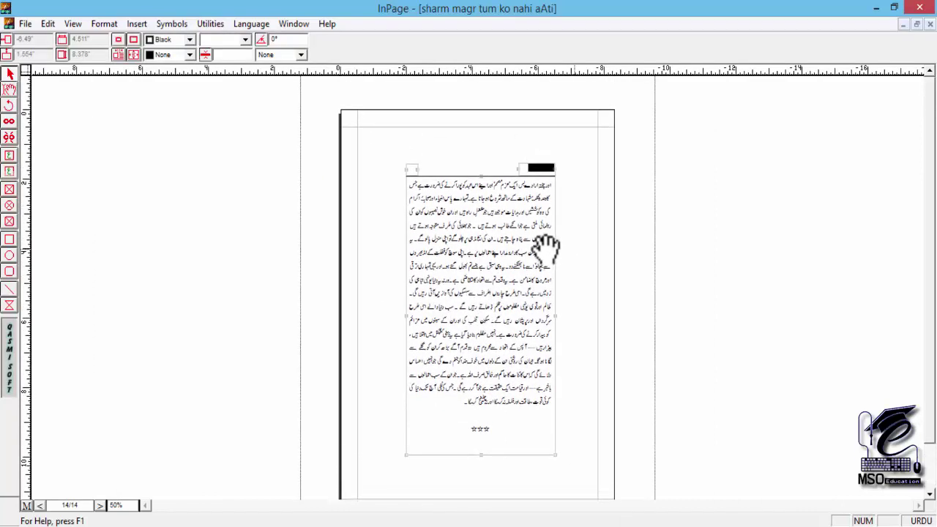
drag(546, 248, 542, 232)
key(ctrl+1)
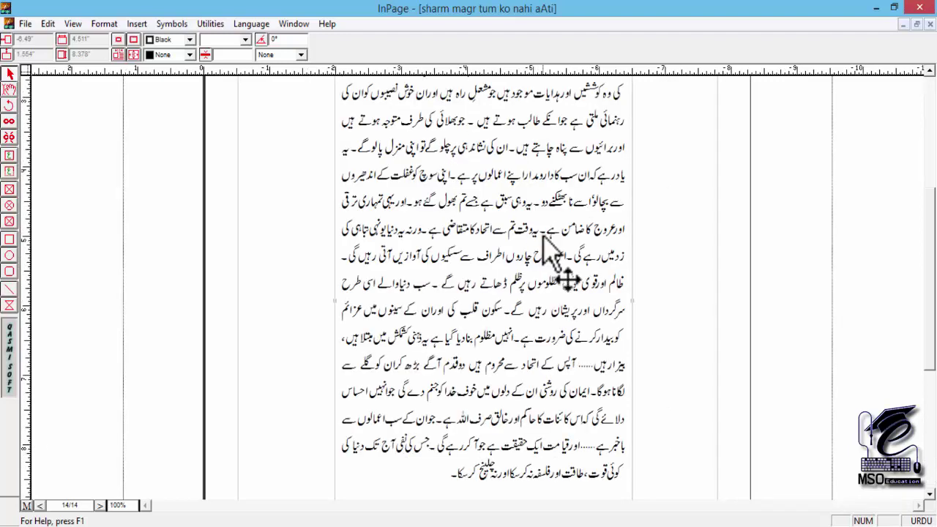
key(ctrl+5)
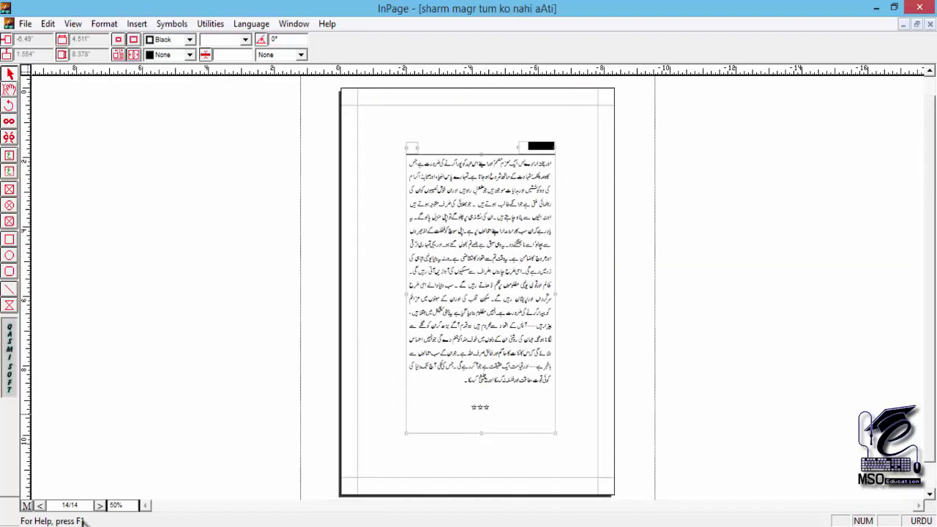
Switch to the master page and set the ruler origin at the top-left corner of the page.
click(26, 506)
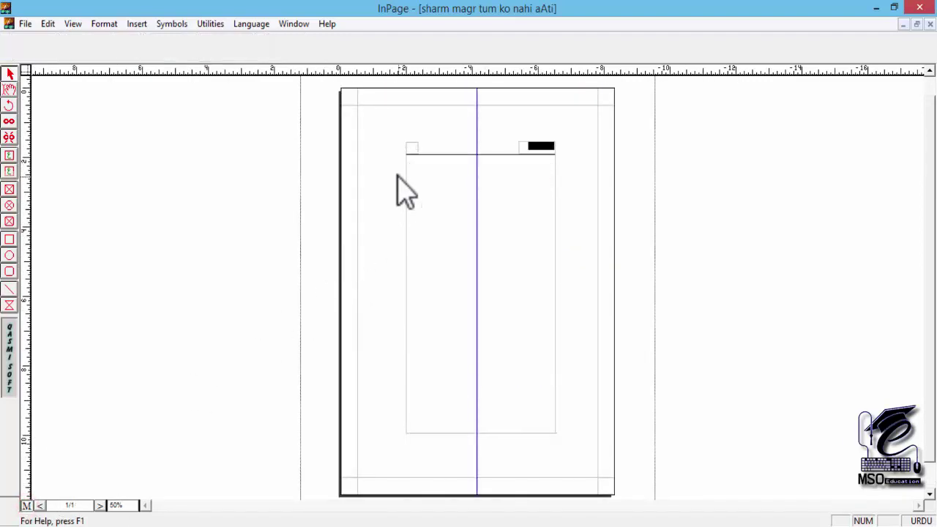
drag(370, 111, 359, 108)
drag(25, 70, 342, 105)
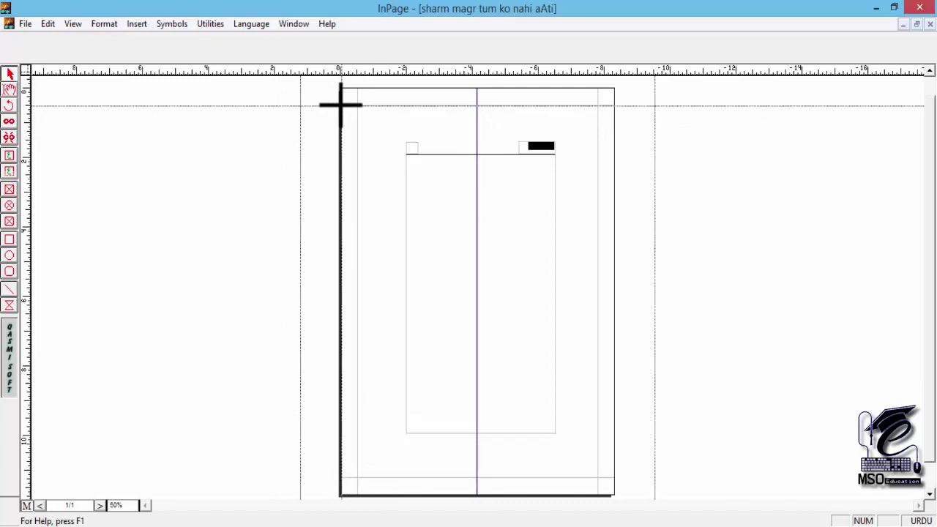
key(ctrl+1)
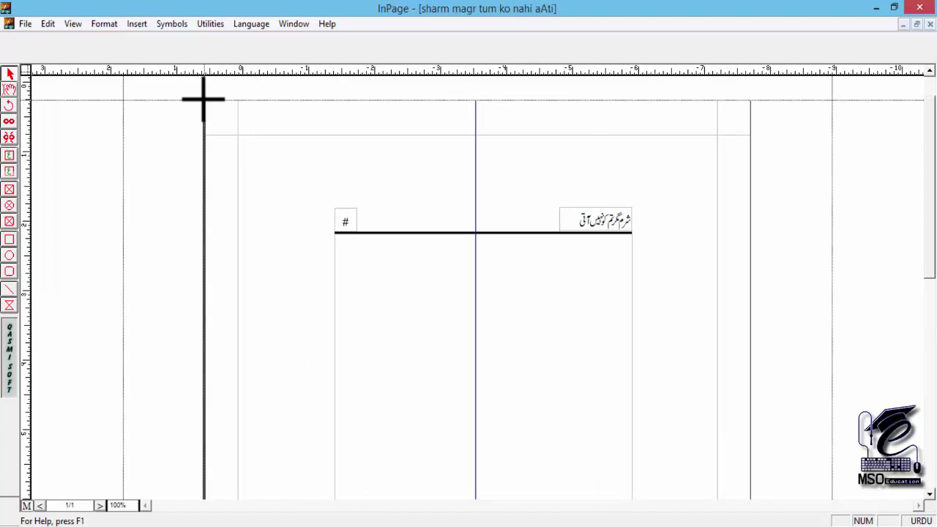
drag(203, 99, 204, 100)
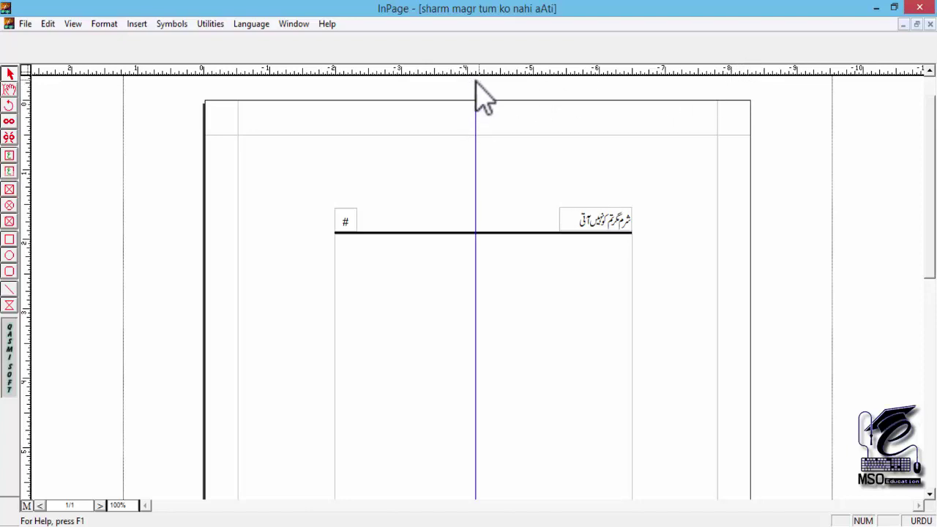
Draw a rectangle about 7.27 inches wide between the side margins to check the vertical centre guide, and delete it.
drag(38, 151, 30, 180)
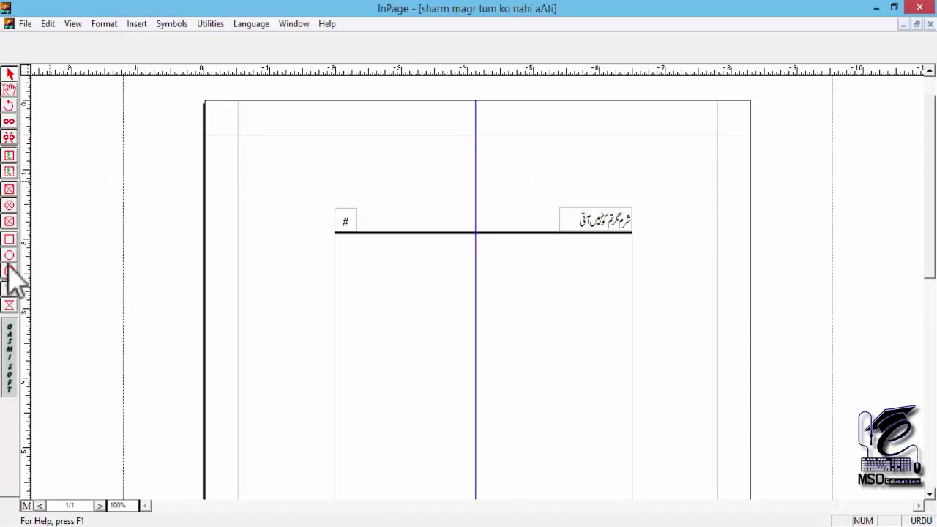
click(8, 240)
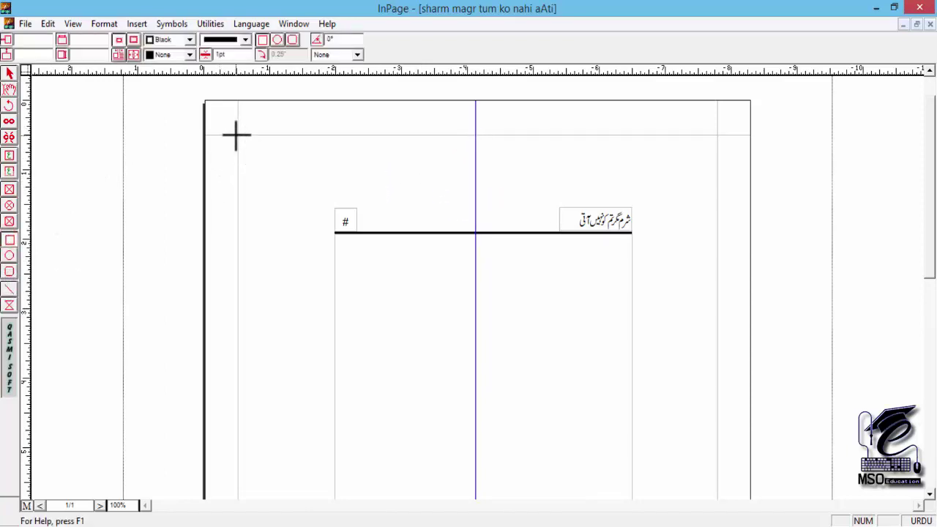
drag(238, 135, 717, 174)
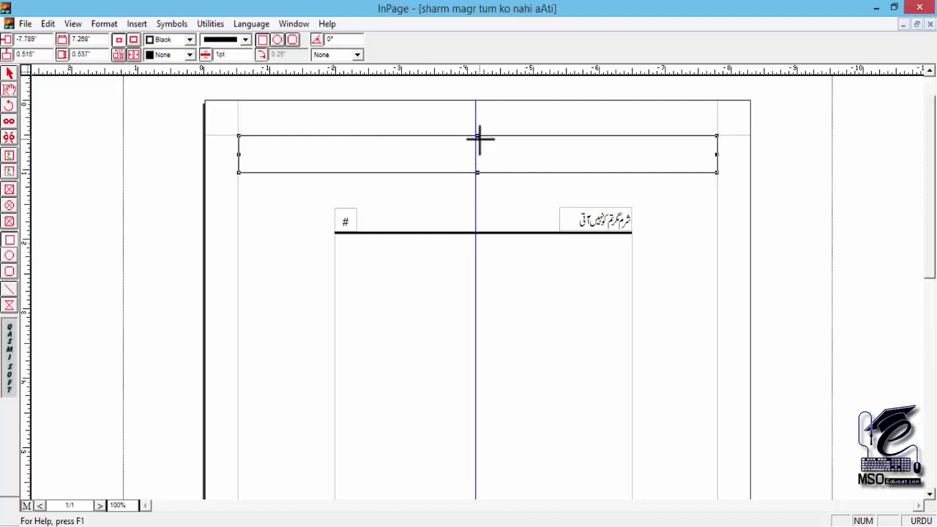
key(Delete)
click(535, 303)
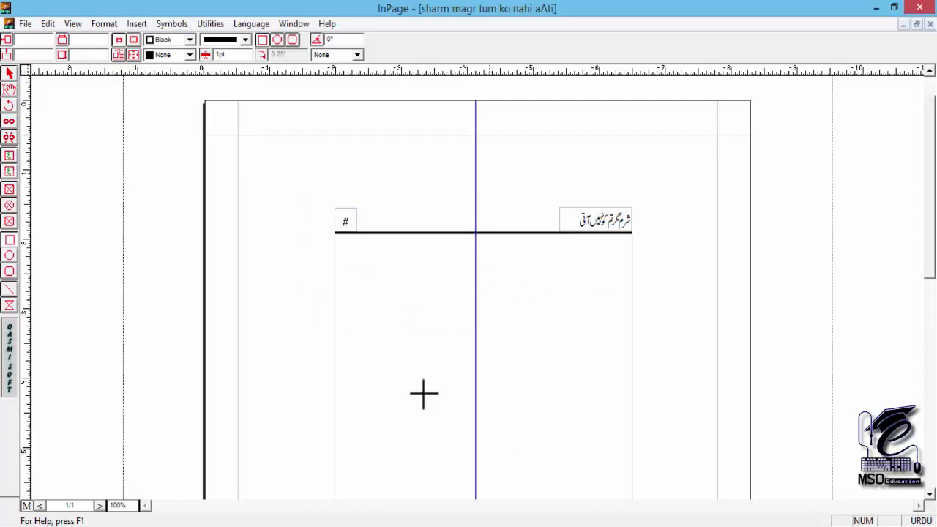
click(11, 76)
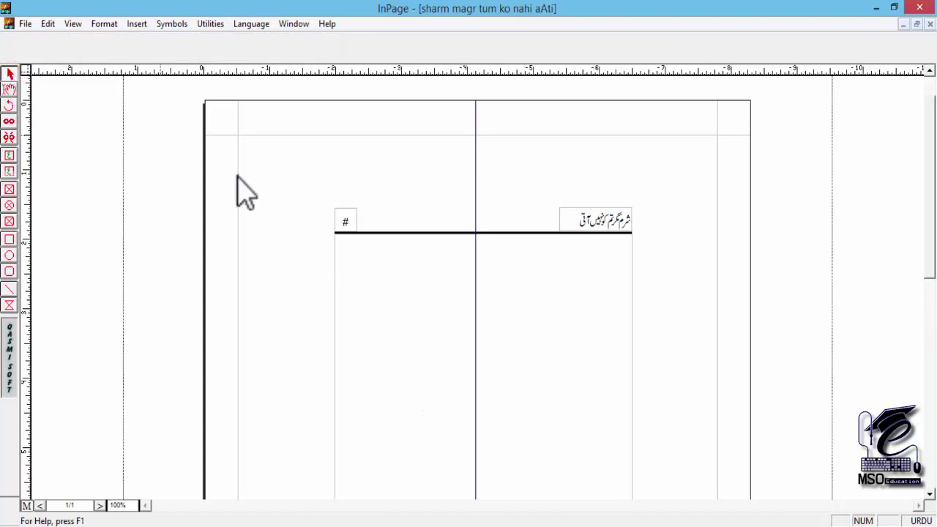
Extend the text frame's left edge slightly to a width of about 4.51 inches and check it on page 14.
click(358, 288)
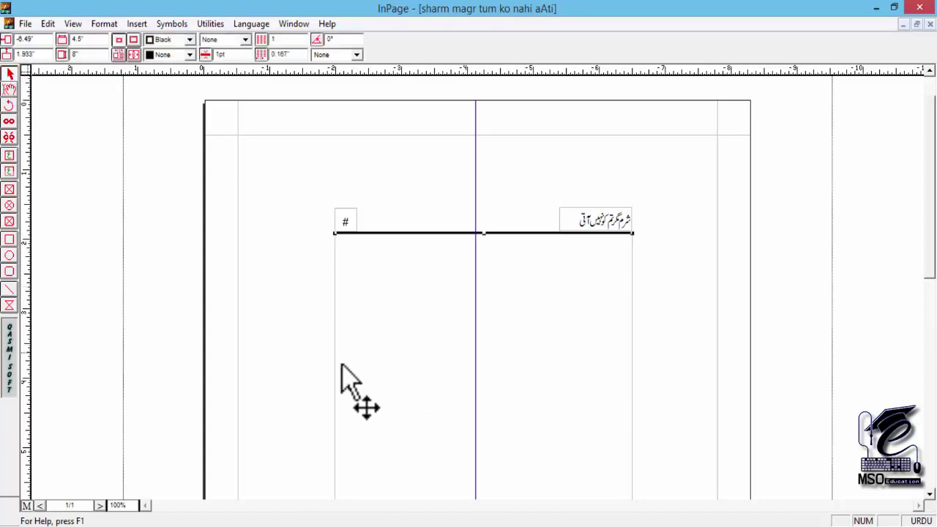
drag(345, 433, 351, 268)
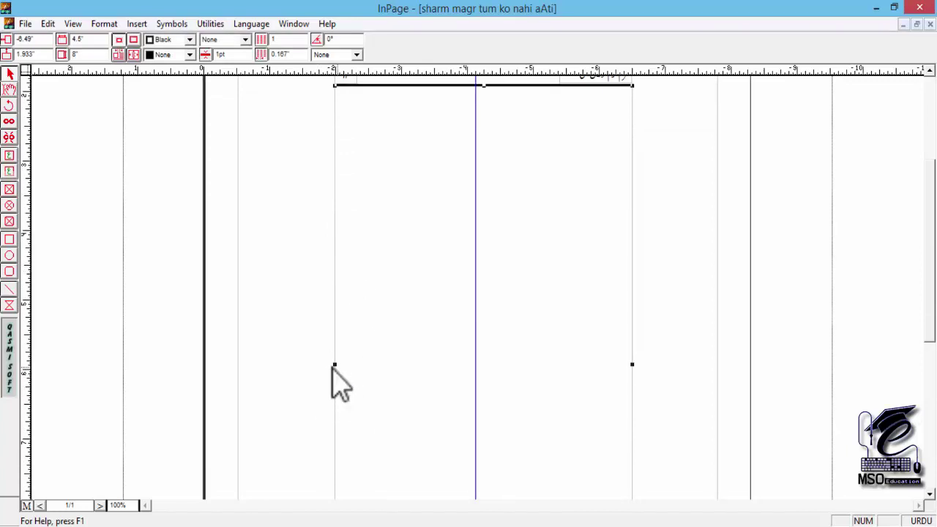
mouse_move(335, 367)
mouse_down()
mouse_move(283, 368)
mouse_move(335, 367)
mouse_up()
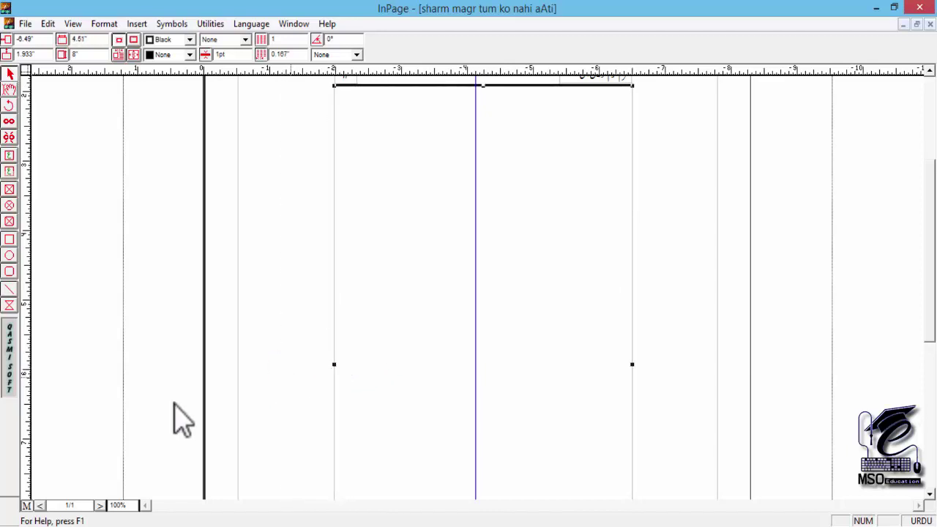
click(19, 506)
click(337, 370)
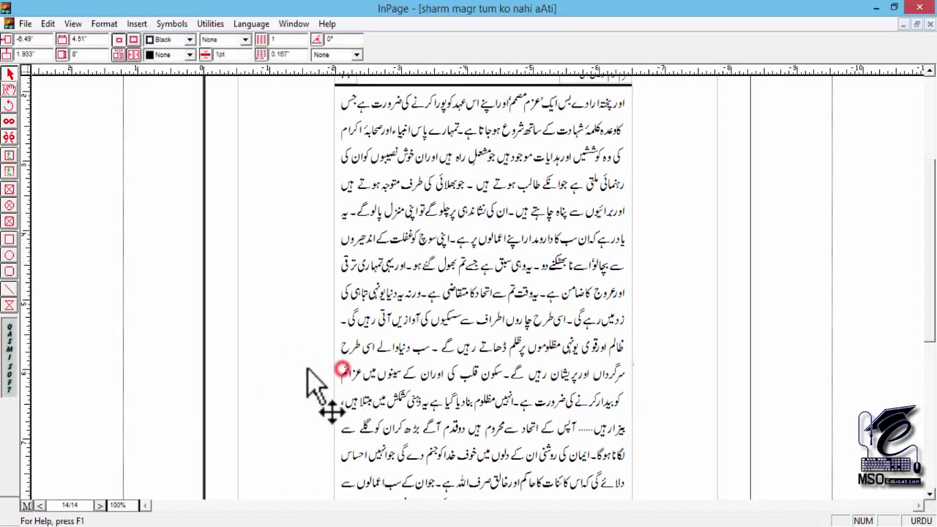
Return to the master page and set the text frame to 3.5 inches wide and 5.8 inches high.
click(25, 506)
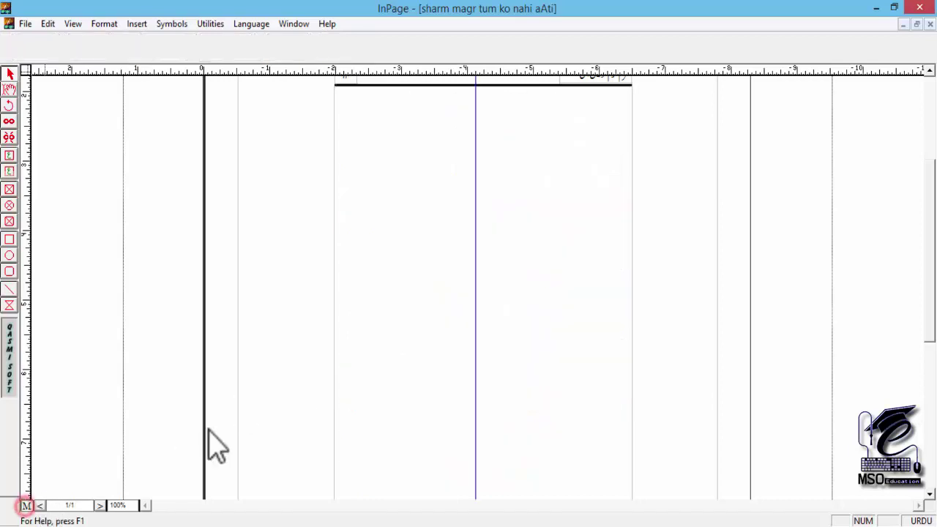
click(349, 340)
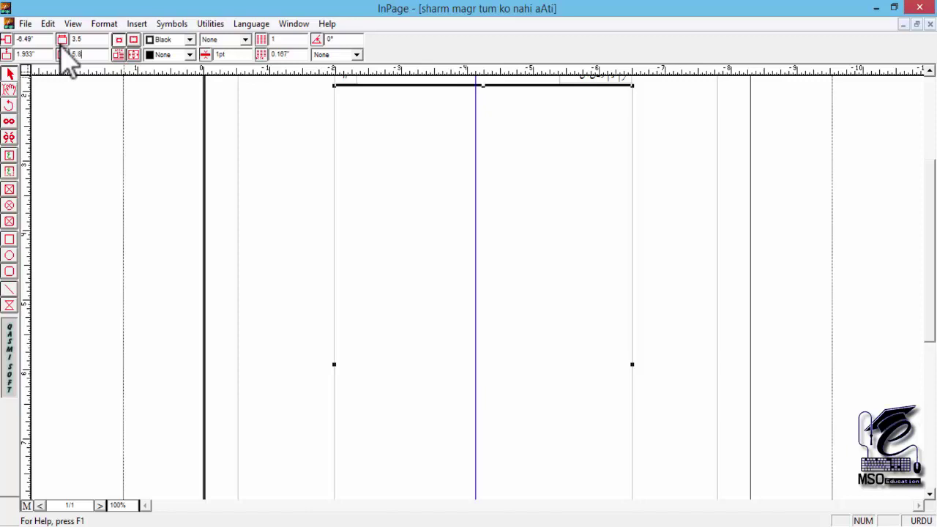
key(Return)
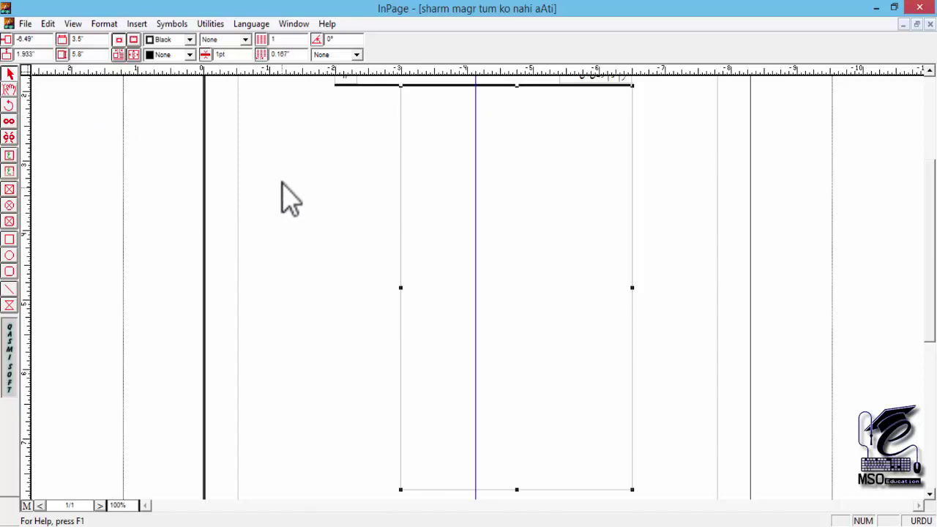
Nudge the text frame horizontally to about -5.84 inches, centring it on the vertical guide.
drag(282, 183, 278, 136)
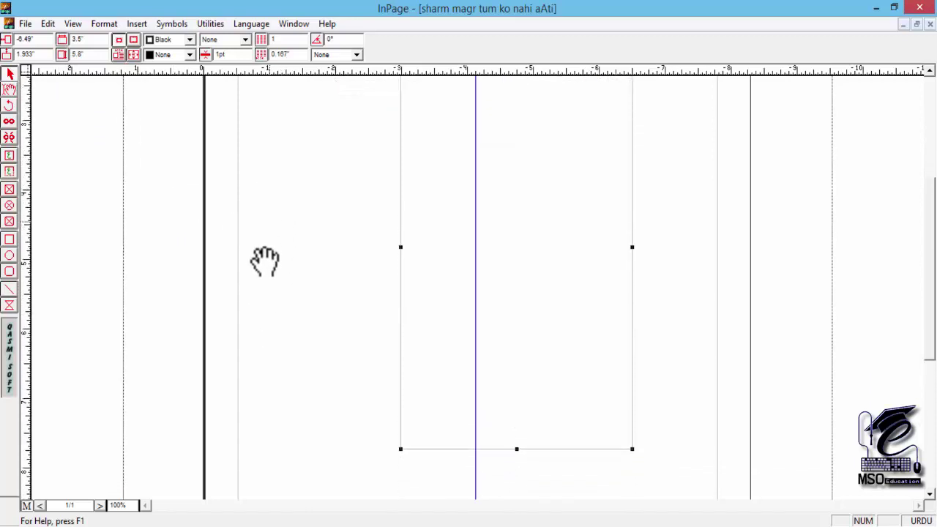
drag(266, 261, 267, 322)
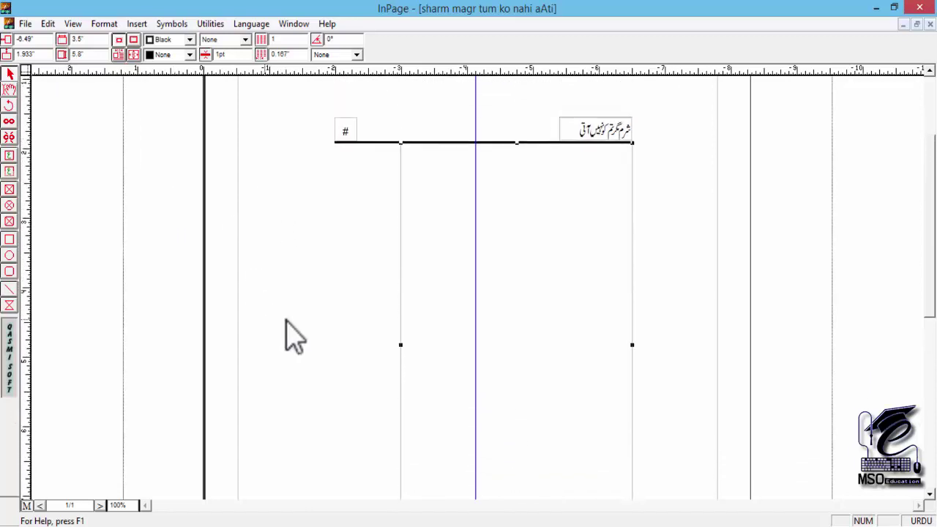
key(Left)
key(Left)
key(Left)
key(Left)
key(Left)
key(Left)
key(Left)
key(Left)
key(Left)
key(Left)
key(Left)
key(Left)
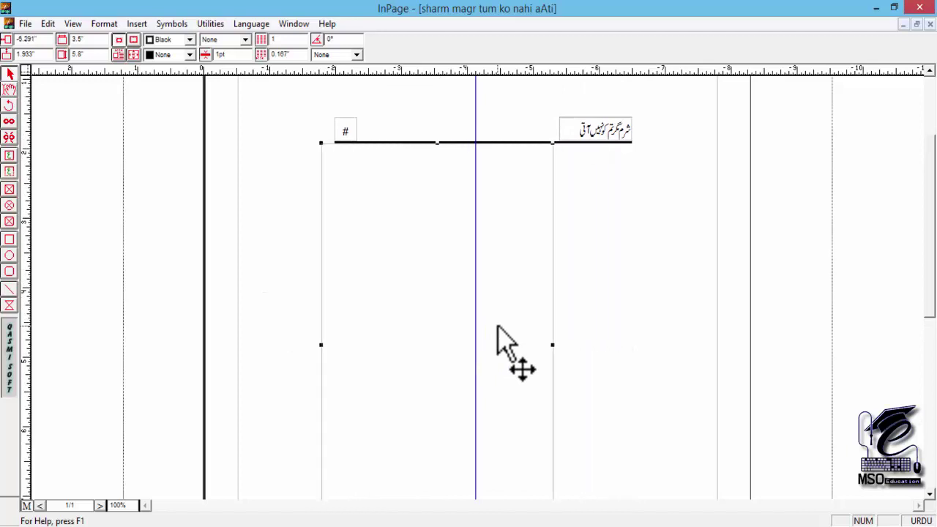
key(Right)
key(Right)
key(Right)
key(Right)
key(Right)
key(Right)
key(Right)
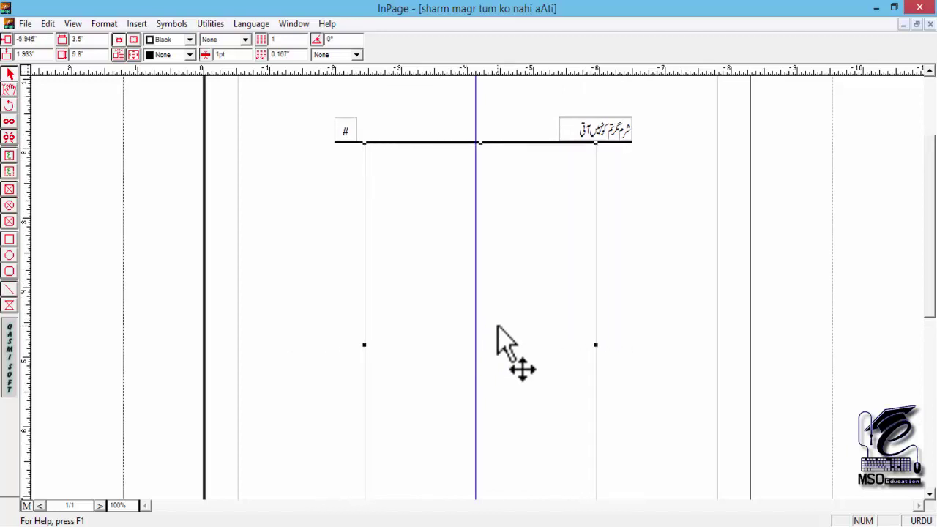
key(Left)
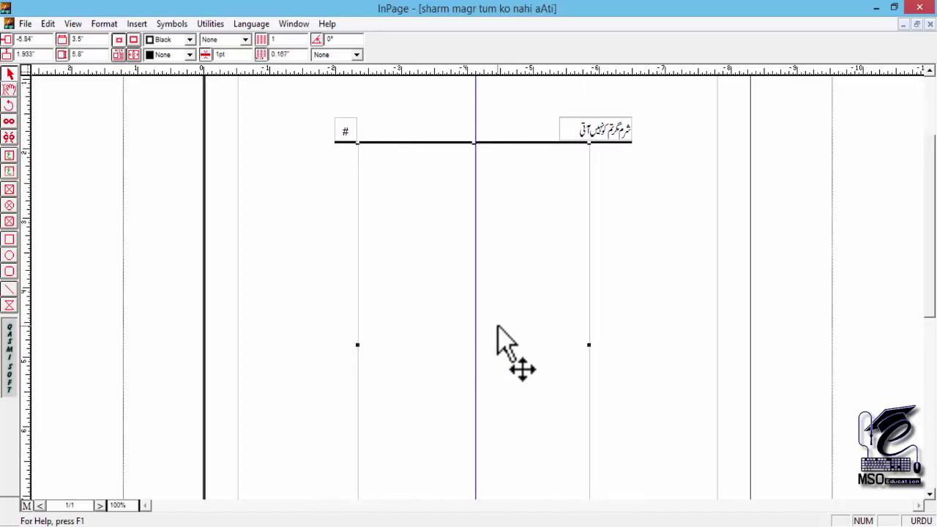
drag(453, 357, 456, 226)
mouse_move(451, 293)
mouse_down()
mouse_move(451, 246)
mouse_move(451, 297)
mouse_up()
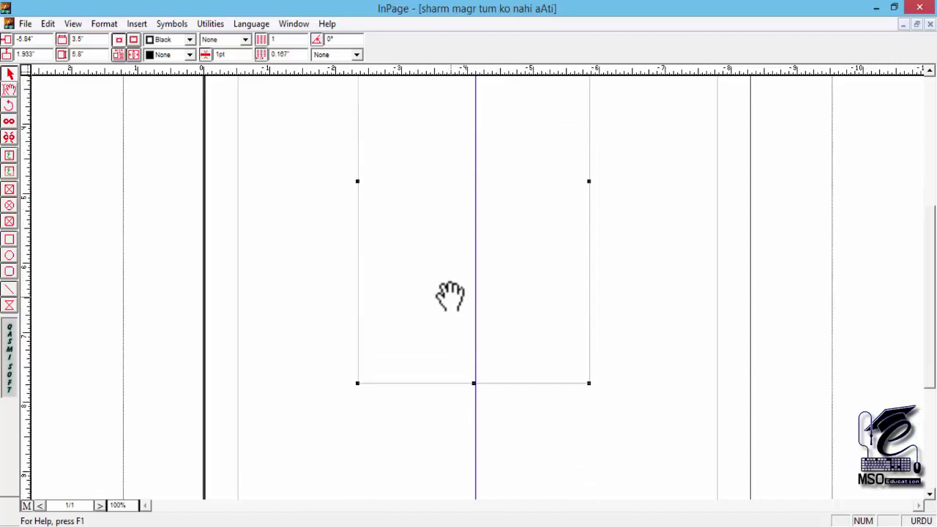
Draw a rectangle about 0.99 by 10.69 inches from top to bottom margin and place a horizontal guide at its vertical midpoint.
key(ctrl+5)
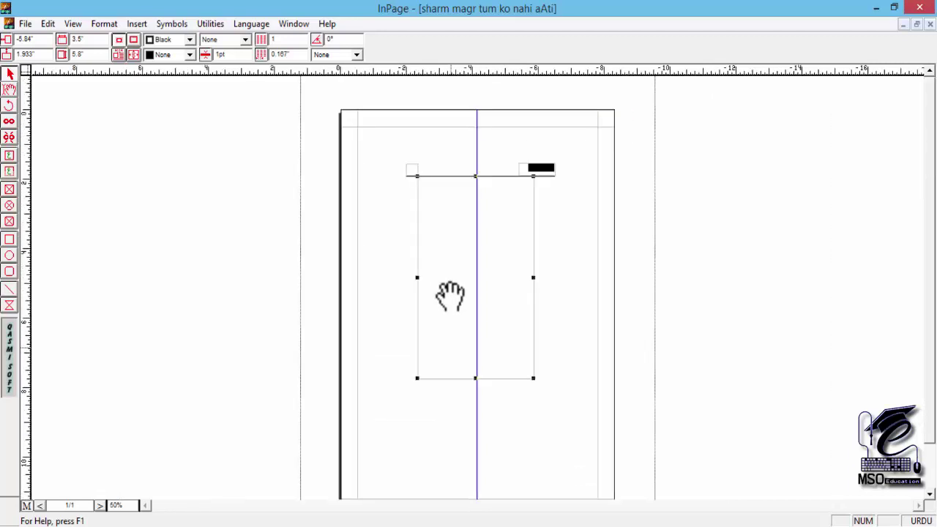
drag(474, 312, 474, 280)
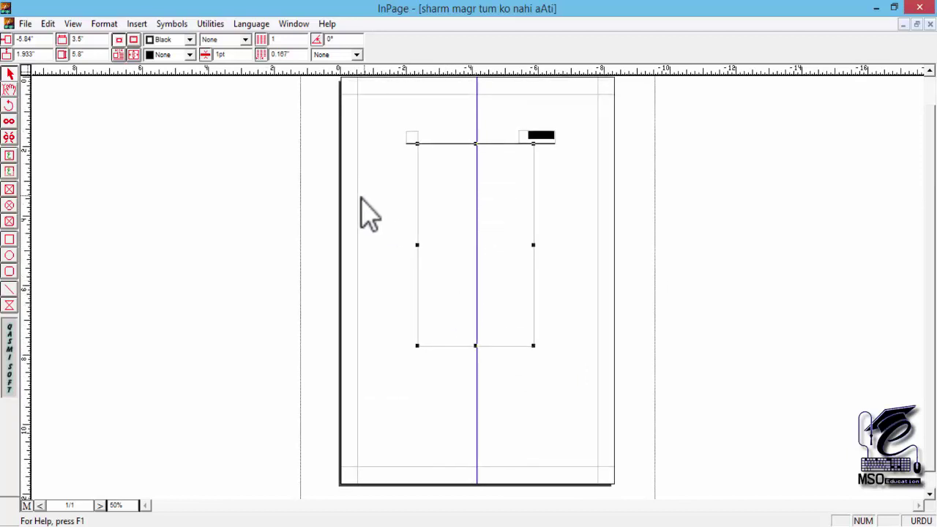
click(9, 239)
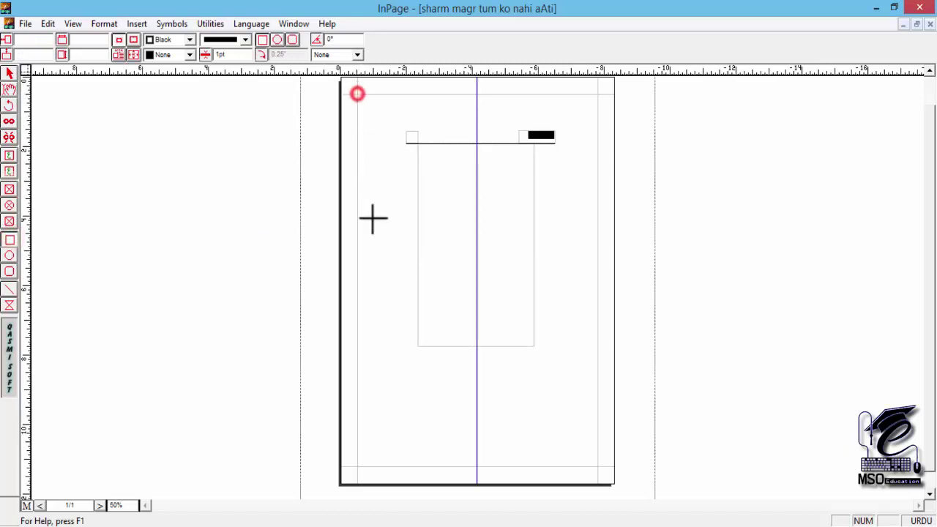
drag(357, 94, 390, 465)
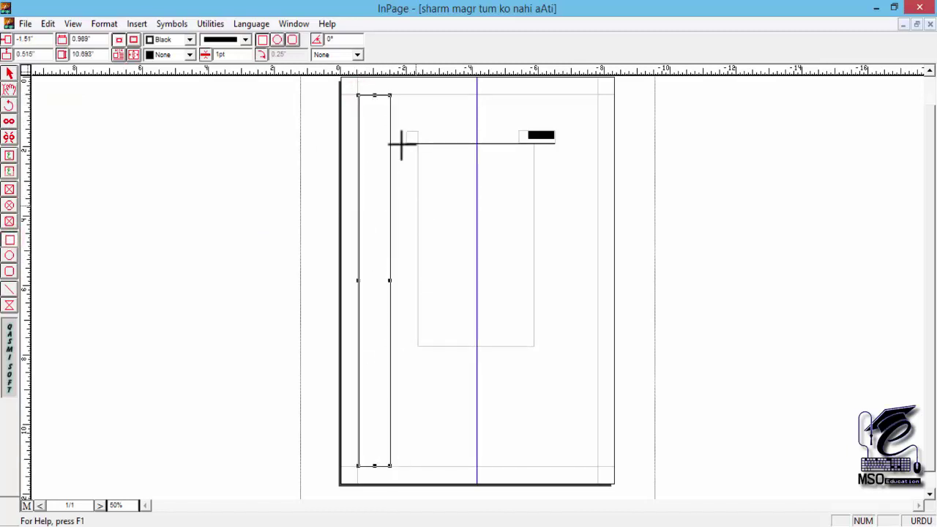
drag(393, 67, 402, 281)
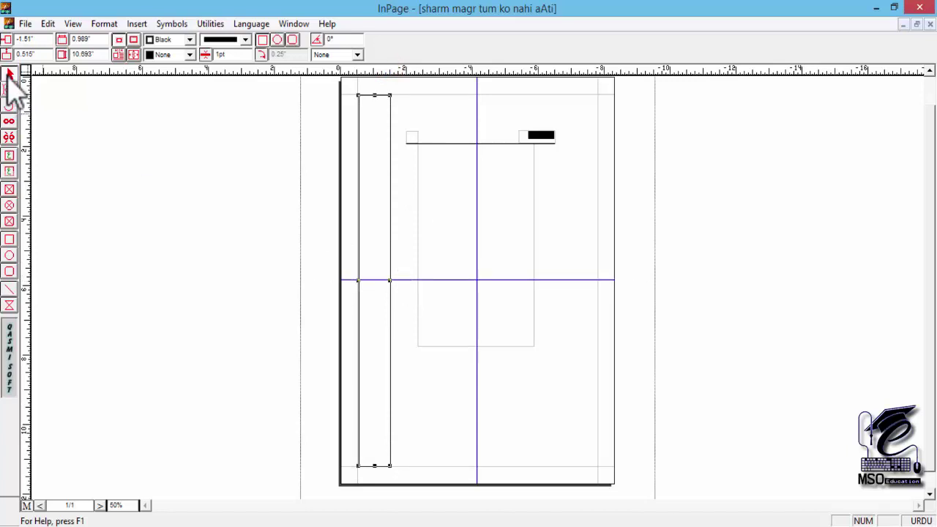
Delete the tall helper rectangle from the master page, keeping the guides.
click(383, 205)
click(386, 217)
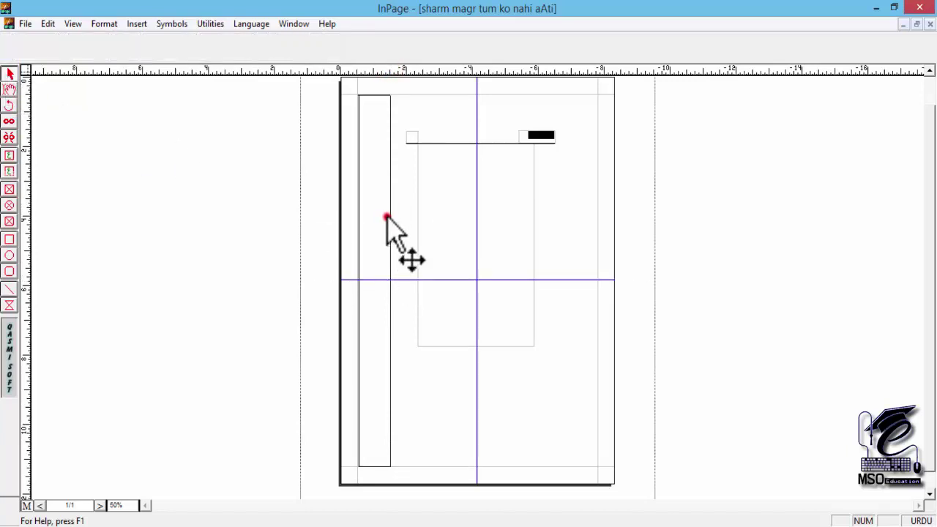
click(387, 216)
key(Delete)
click(511, 297)
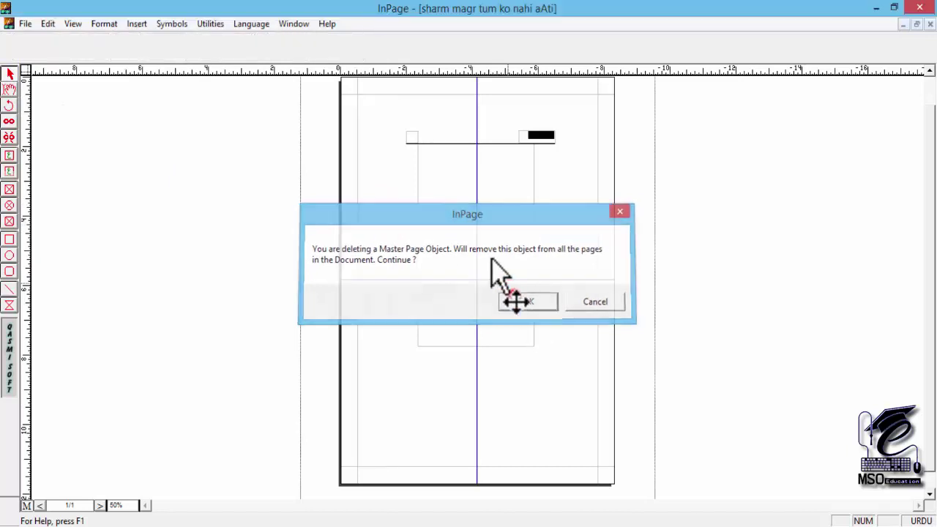
Nudge the text frame down to a vertical position of about 2.97 inches, centring it on the horizontal guide.
click(455, 222)
key(Down)
key(Down)
key(Down)
key(Down)
key(Down)
key(Down)
key(Down)
key(Down)
key(Down)
key(Down)
key(Down)
key(Down)
key(Down)
key(Down)
key(Down)
key(Down)
key(Down)
key(Down)
key(Down)
key(Down)
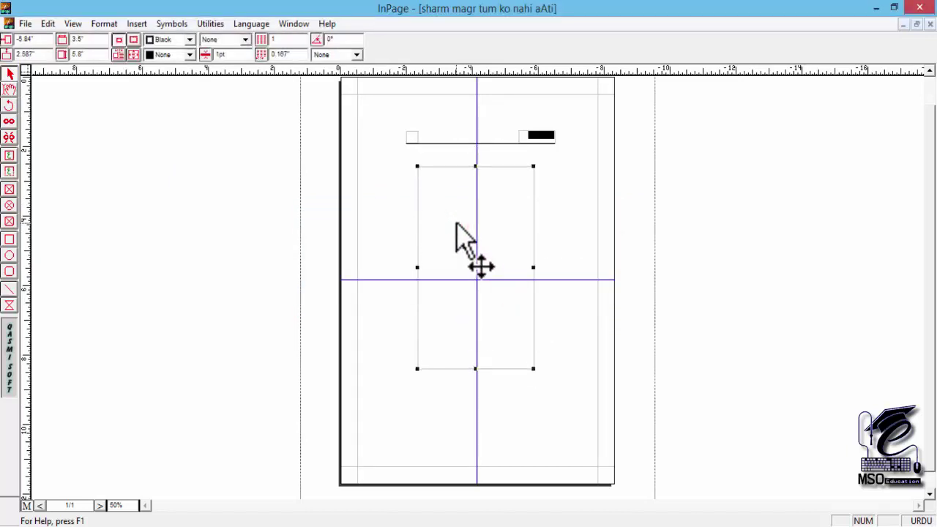
key(Up)
key(Up)
key(Up)
key(Up)
key(Up)
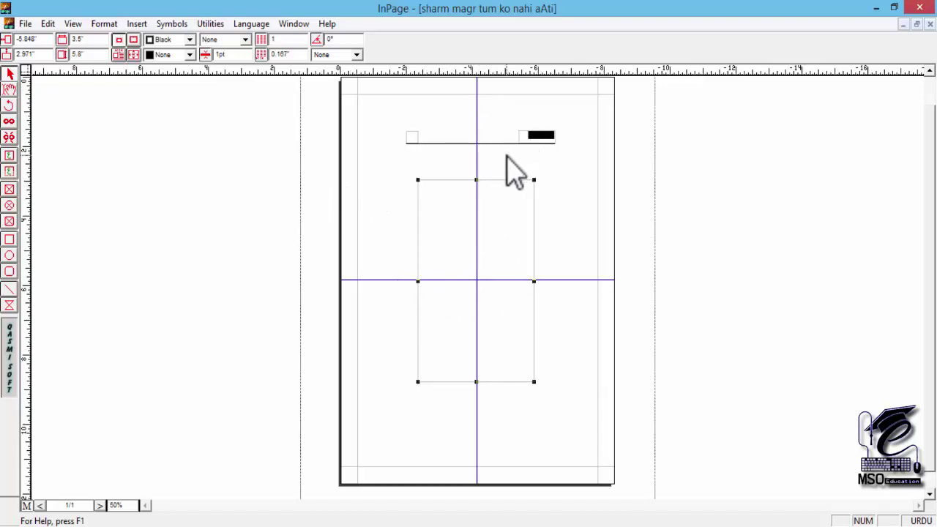
Move the book-title box and the page-number box down to just above the text frame's upper right and left corners.
drag(521, 138, 506, 183)
key(ctrl+2)
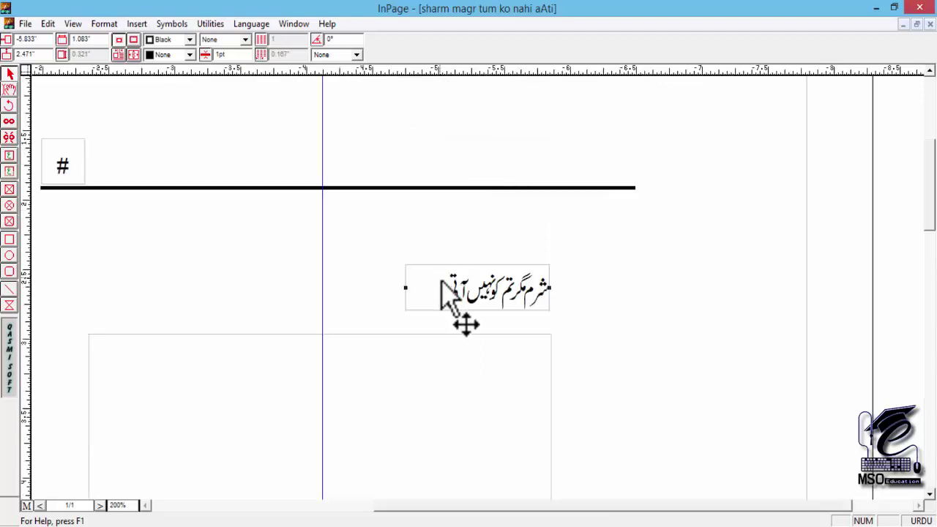
drag(450, 284, 451, 310)
drag(239, 299, 351, 253)
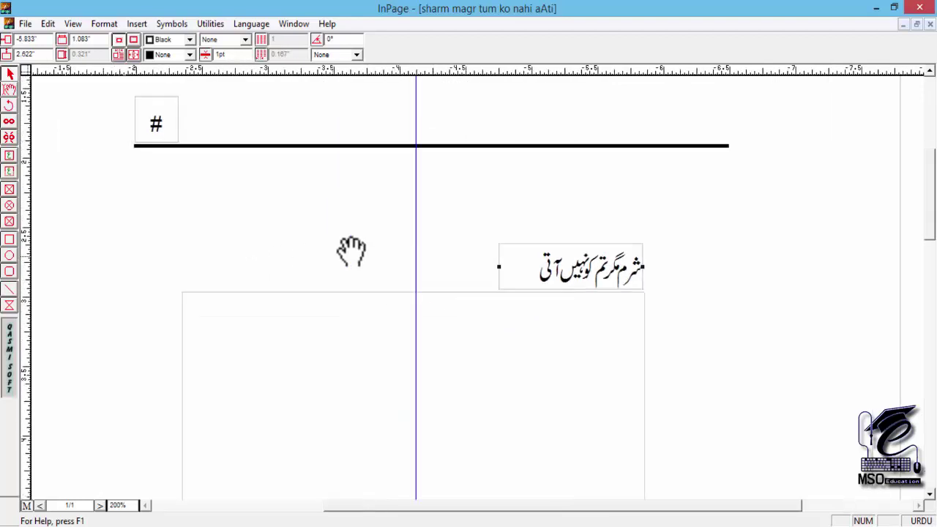
drag(171, 110, 219, 258)
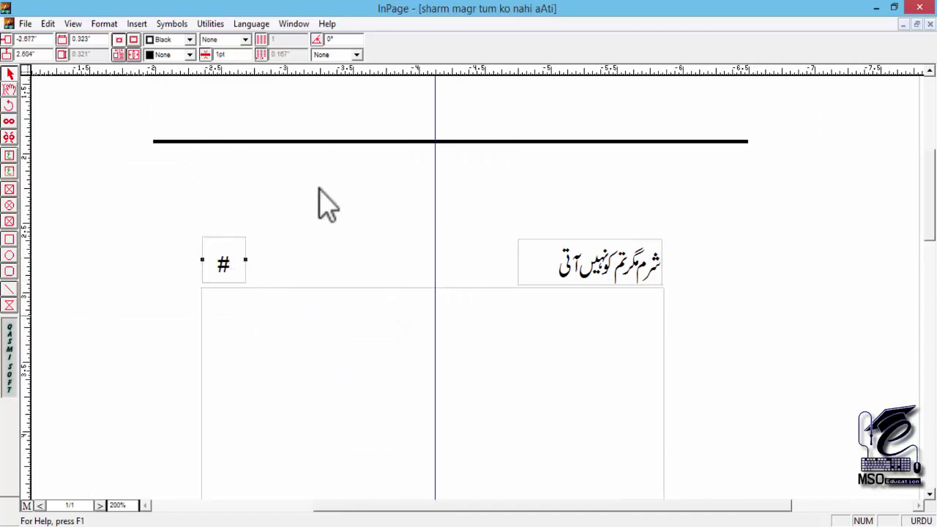
Move the old header line down to the text frame's top edge, and delete it from the master page.
drag(313, 142, 303, 285)
key(Delete)
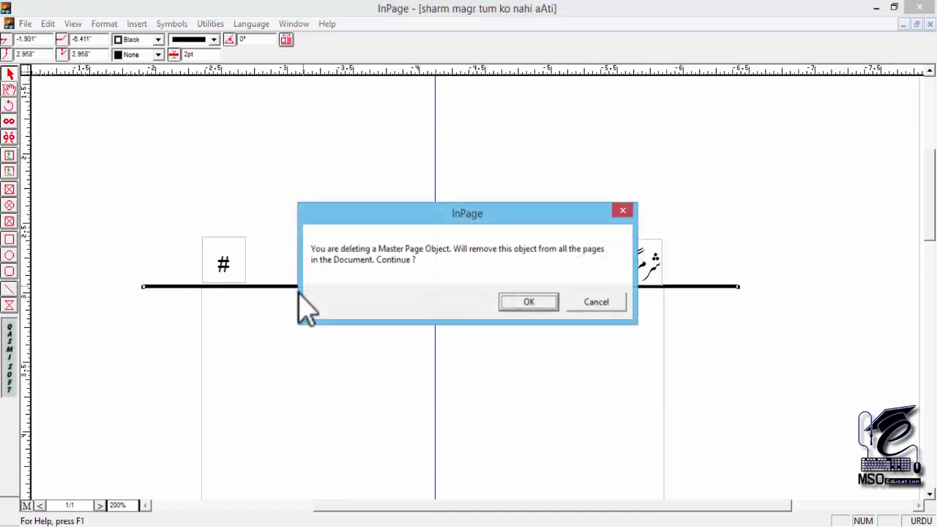
click(537, 305)
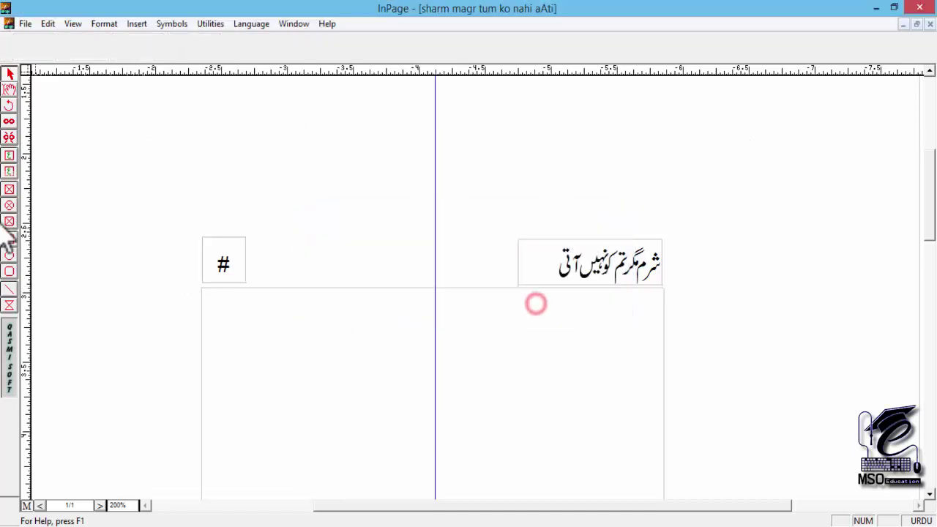
Draw a horizontal line about 3.66 inches long between the header boxes and the text frame's top edge.
click(10, 288)
drag(188, 286, 667, 314)
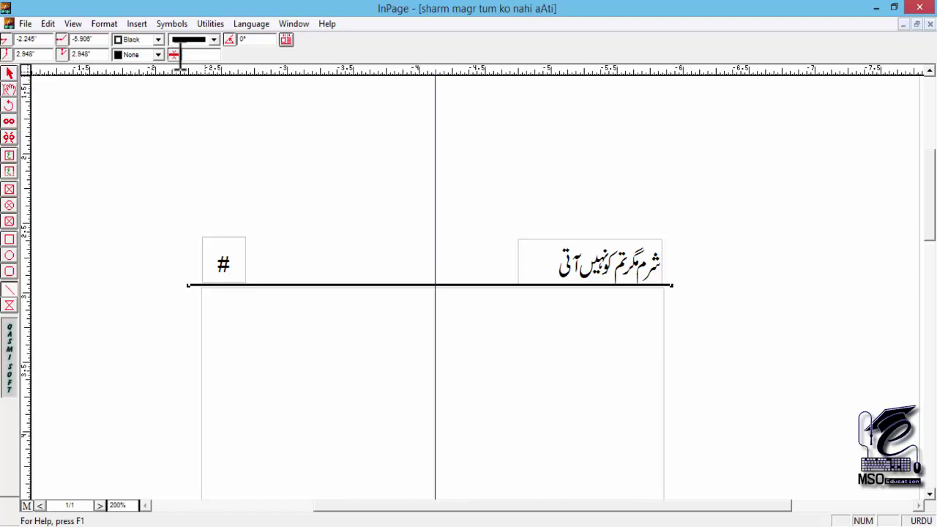
click(602, 304)
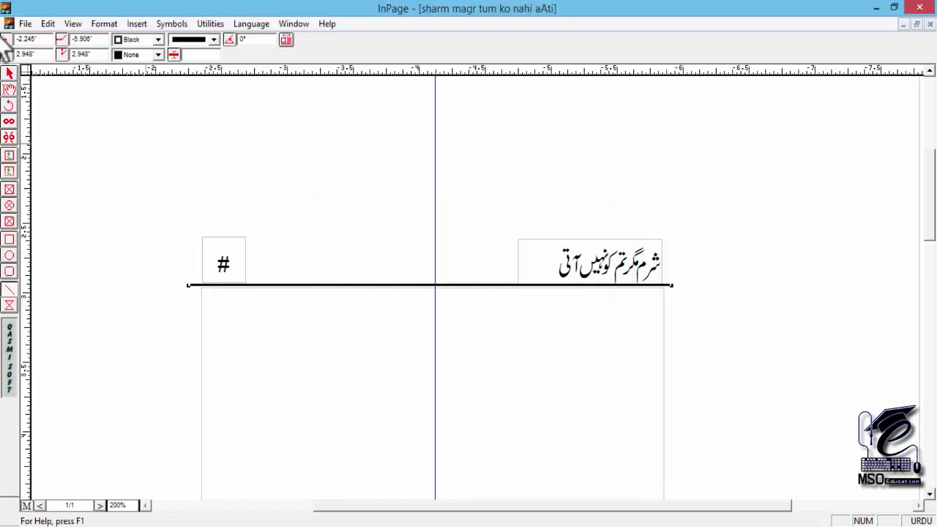
click(186, 286)
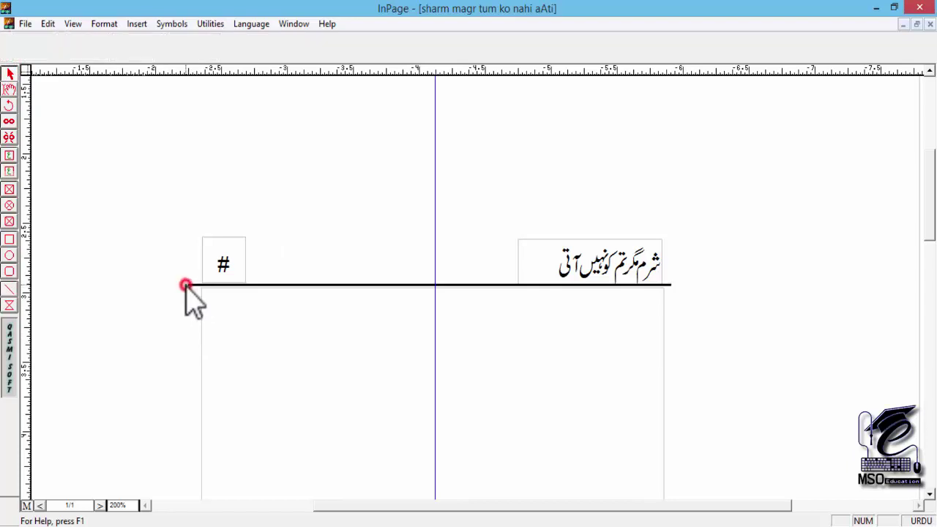
Delete the horizontal header line between the header boxes and the text frame from the master page.
click(190, 285)
key(Delete)
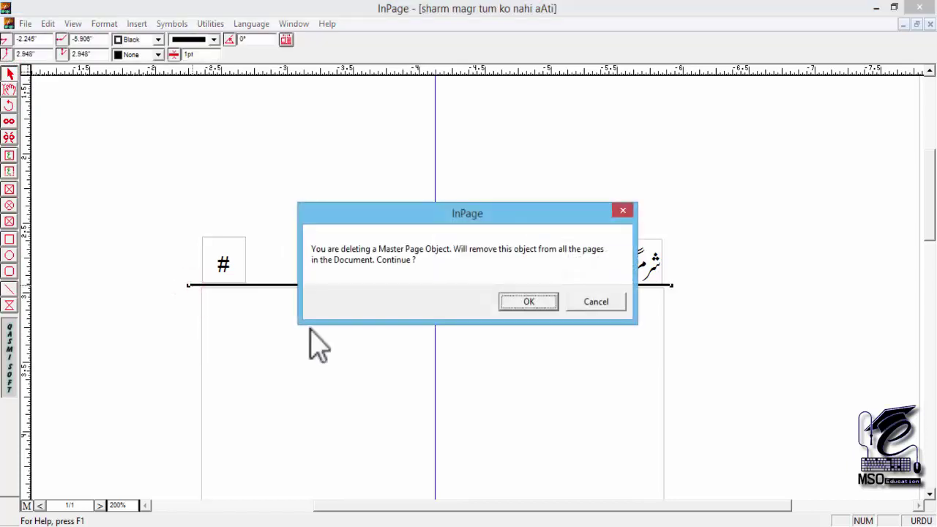
click(523, 301)
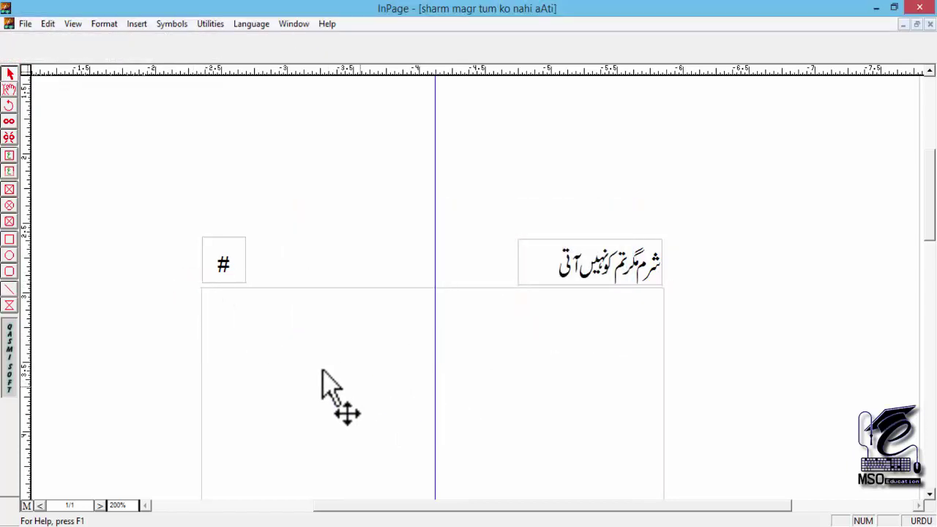
Give the 3.5 by 5.8 inch text frame a double-line border.
key(ctrl+1)
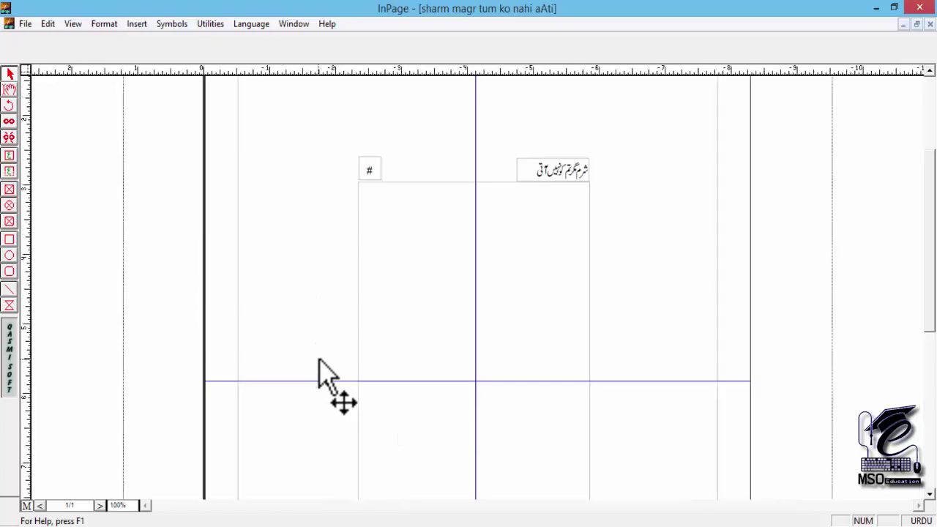
key(ctrl+5)
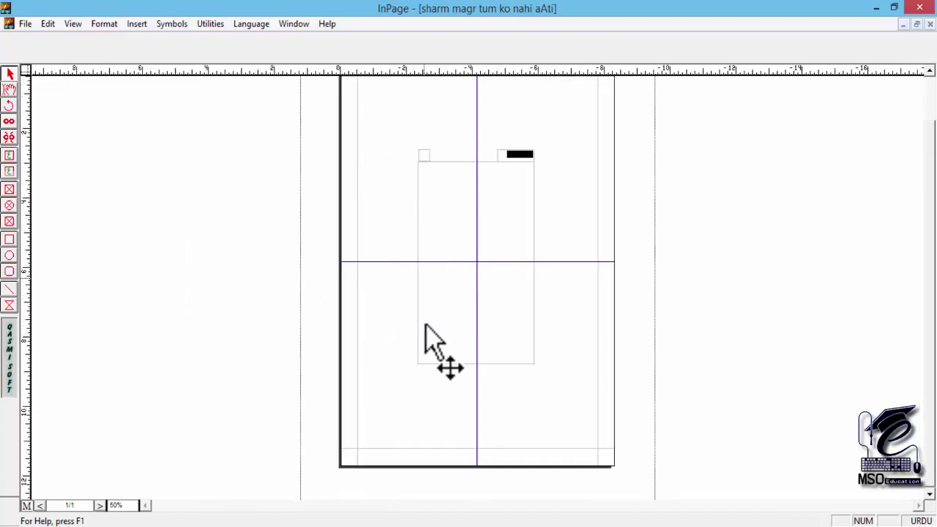
click(446, 188)
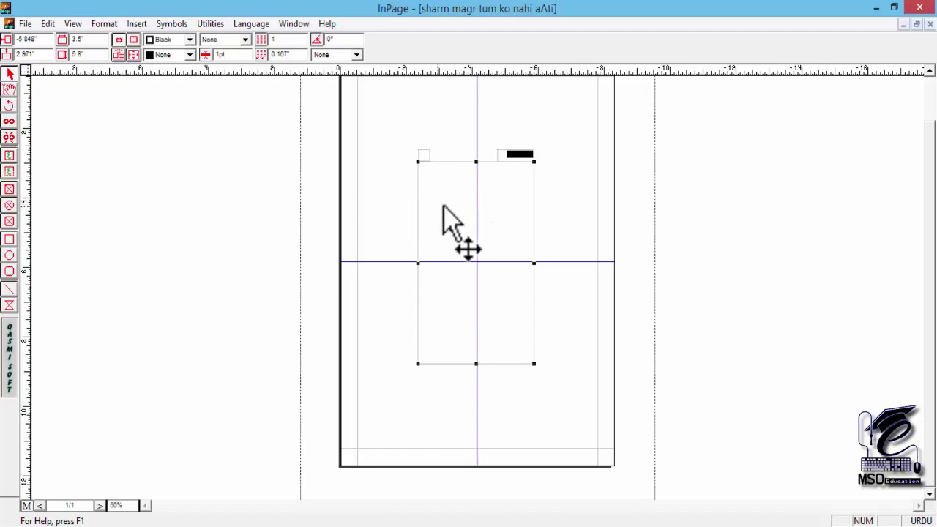
click(245, 40)
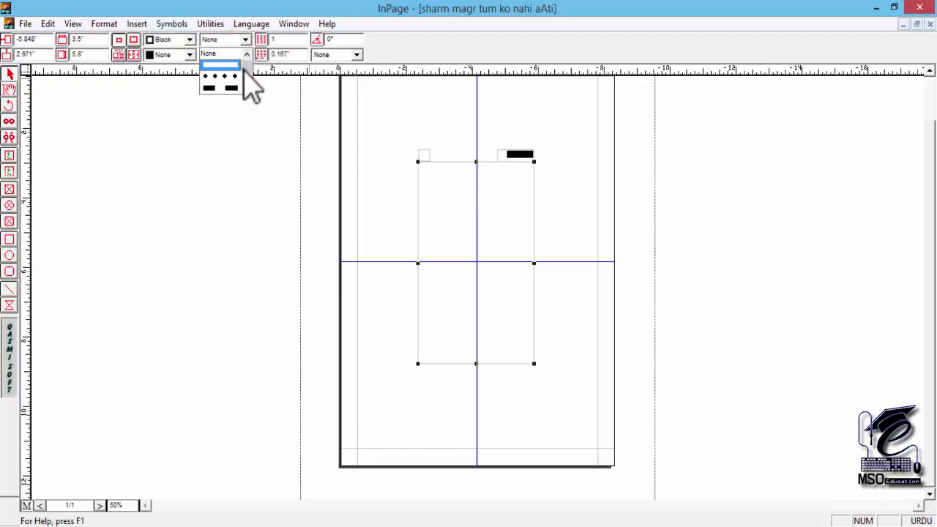
click(246, 88)
click(247, 89)
click(247, 89)
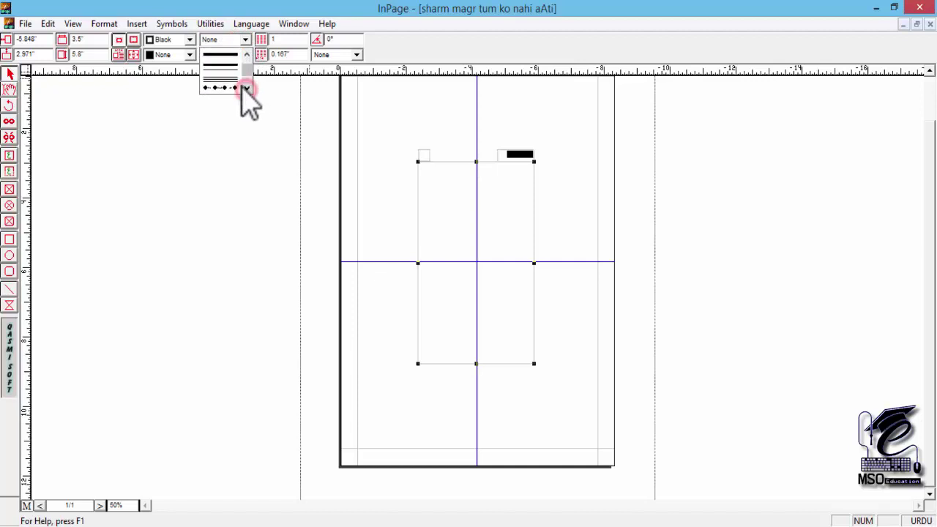
click(218, 66)
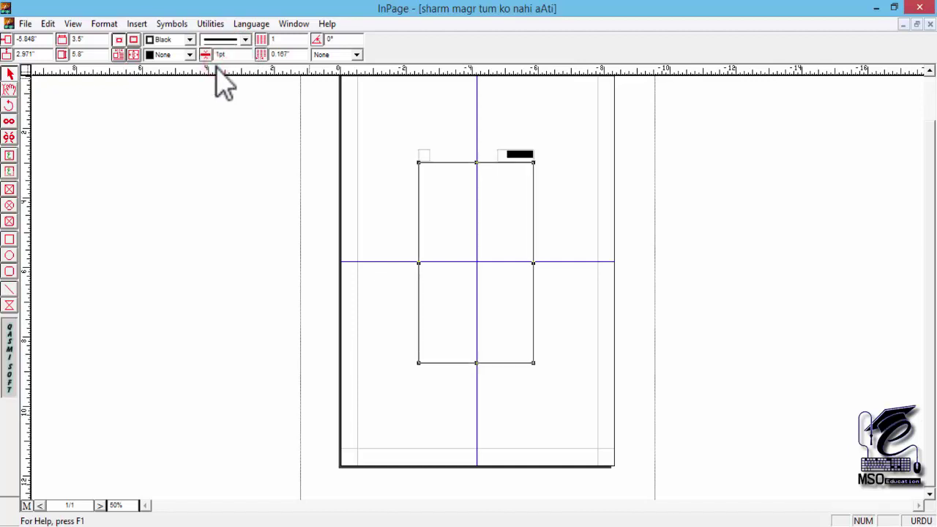
Set the text frame's border thickness to 2 pt and check it at 300% zoom.
key(ctrl+2)
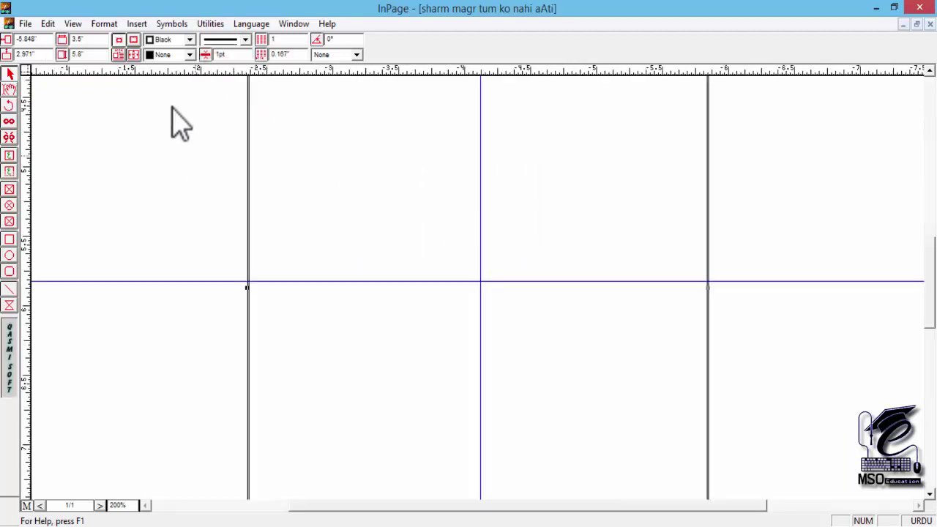
double_click(229, 54)
text(2)
key(Return)
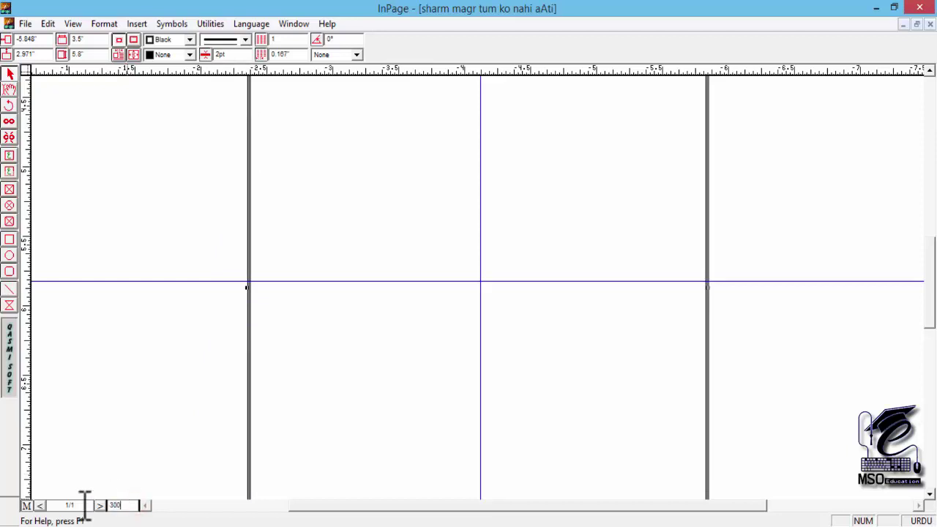
key(Return)
click(171, 241)
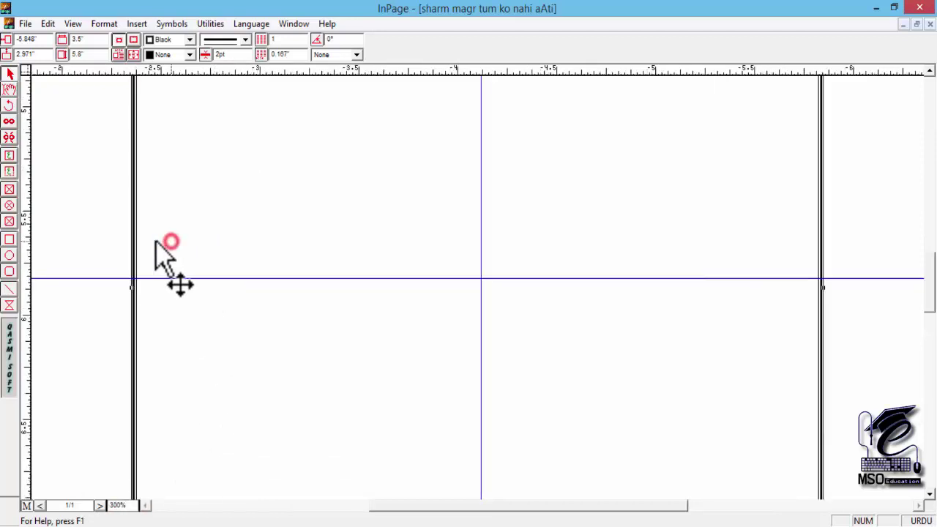
Change the text frame's border style to the double line with a thick outer and a thin inner stroke.
click(246, 39)
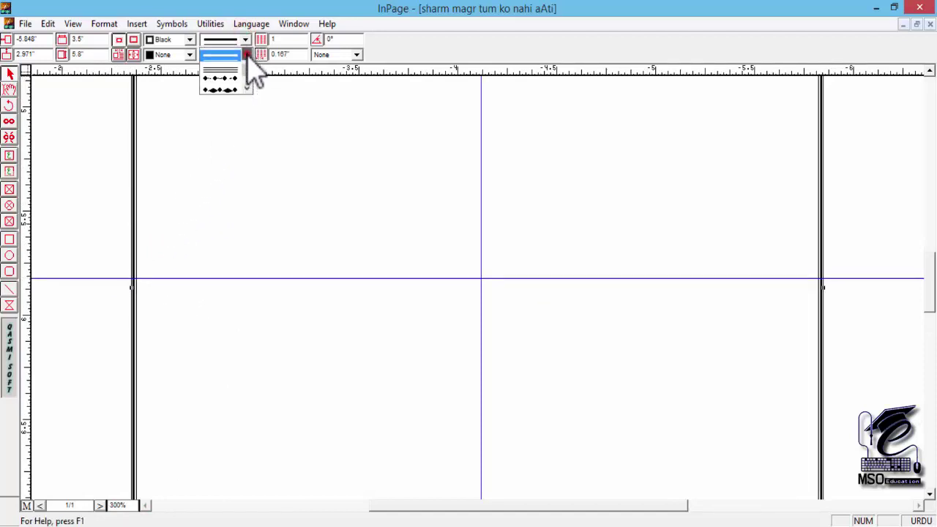
scroll(246, 62, down, 2)
scroll(238, 57, up, 2)
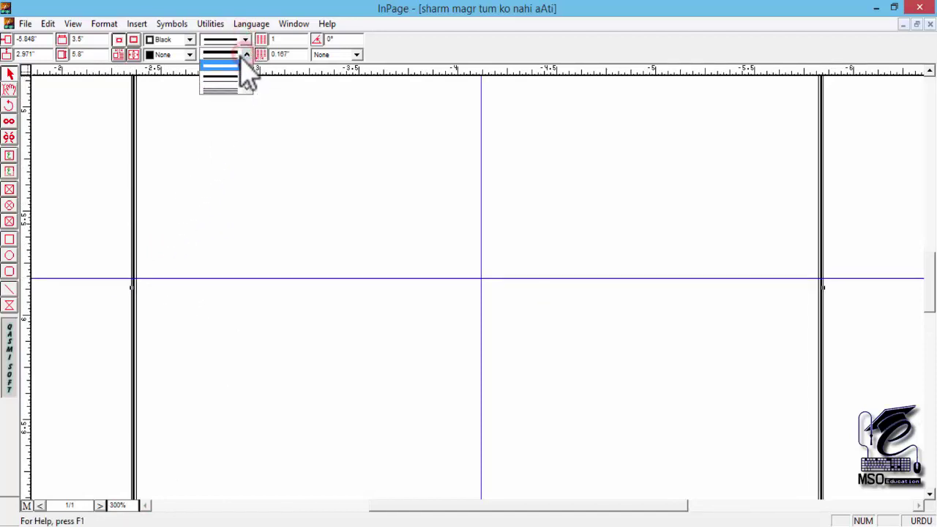
click(234, 55)
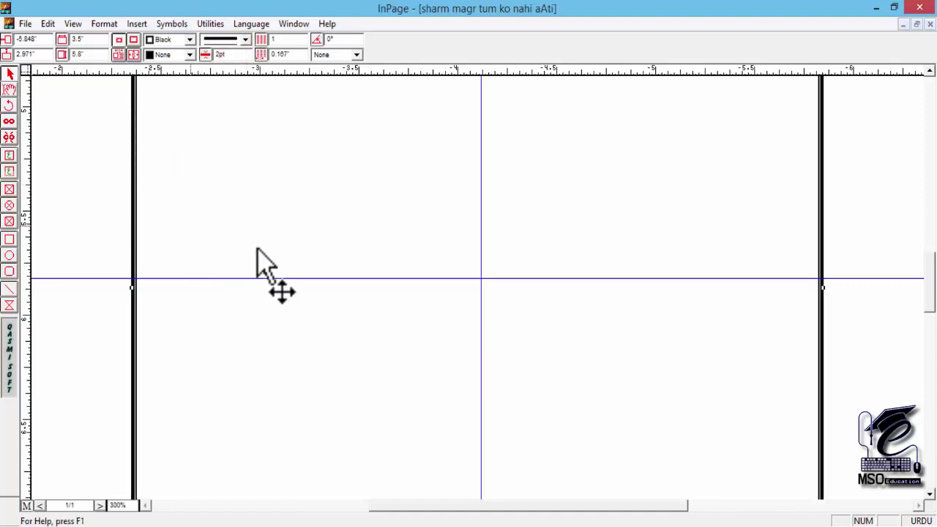
drag(185, 271, 190, 438)
drag(193, 150, 210, 356)
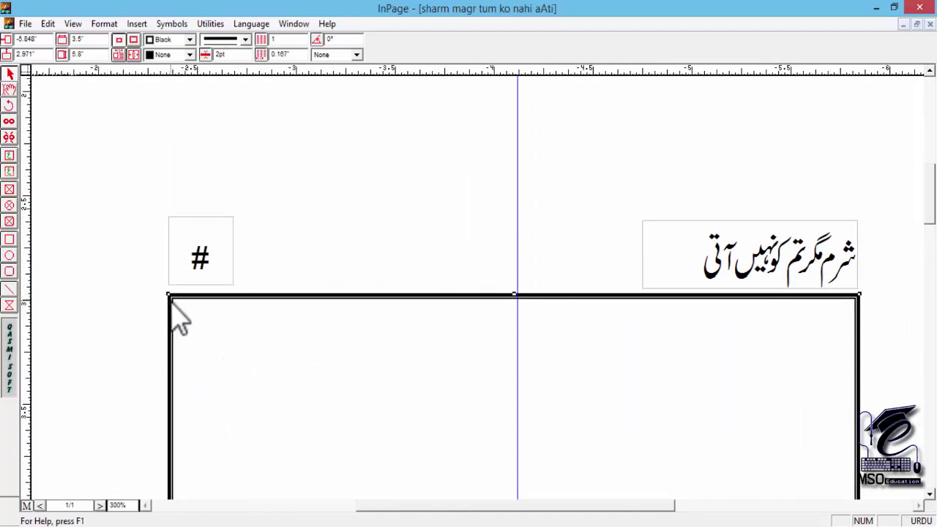
Nudge the page-number box and the book-title box down onto the frame's top border, with the title box at about 2.634 inches vertically.
key(ctrl+5)
key(ctrl+1)
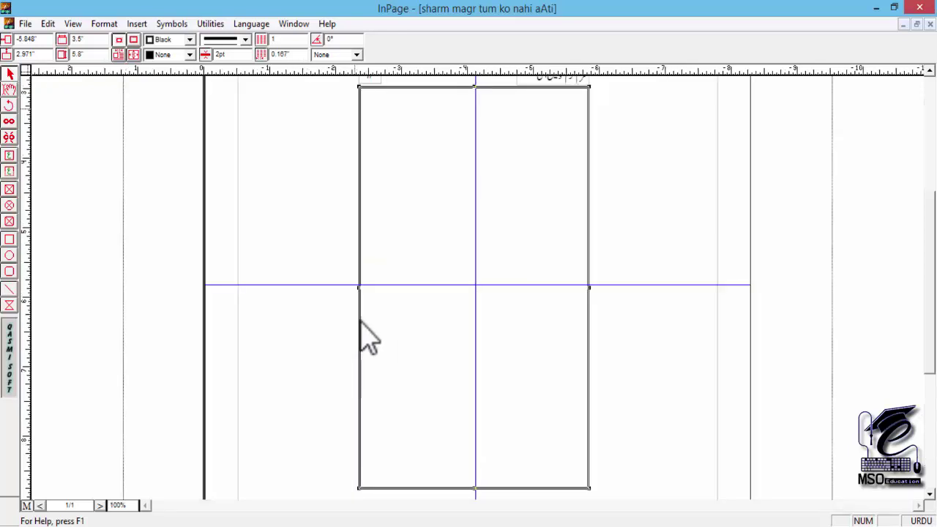
scroll(388, 330, up, 2)
click(365, 156)
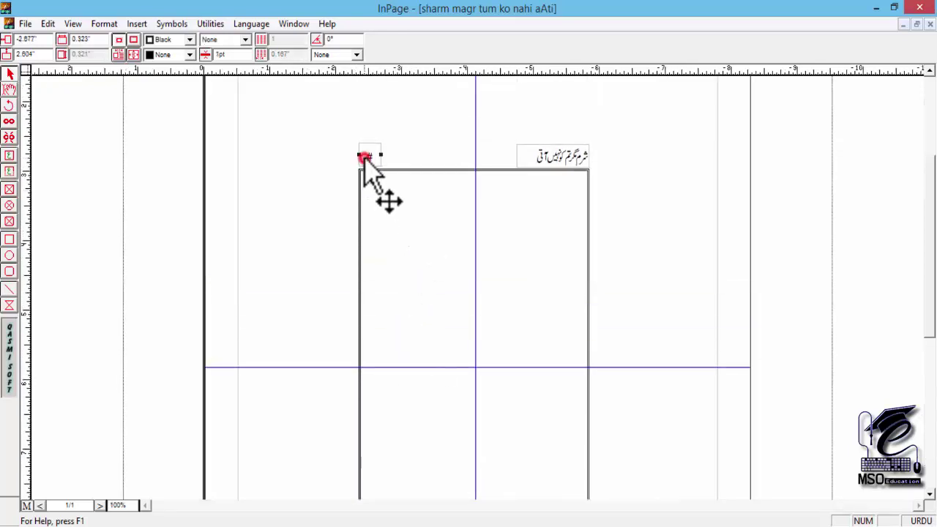
key(ctrl+2)
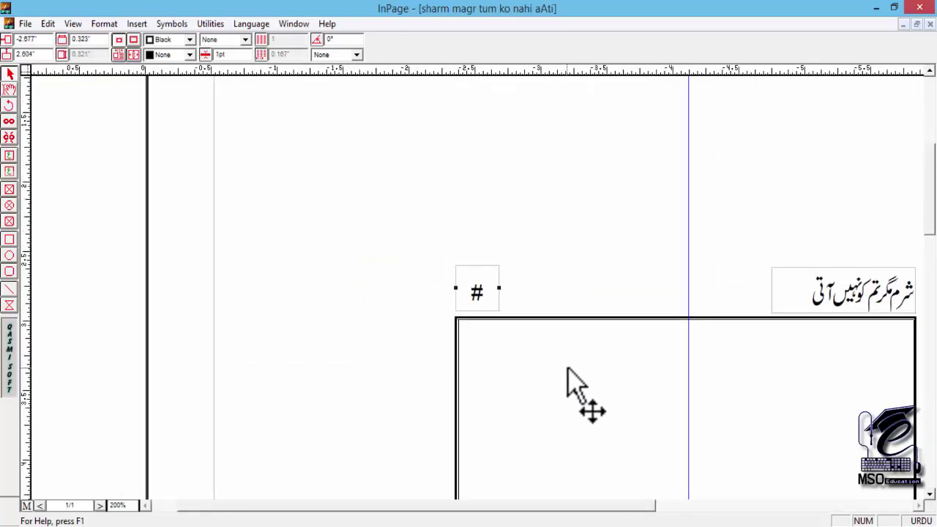
drag(568, 376, 308, 219)
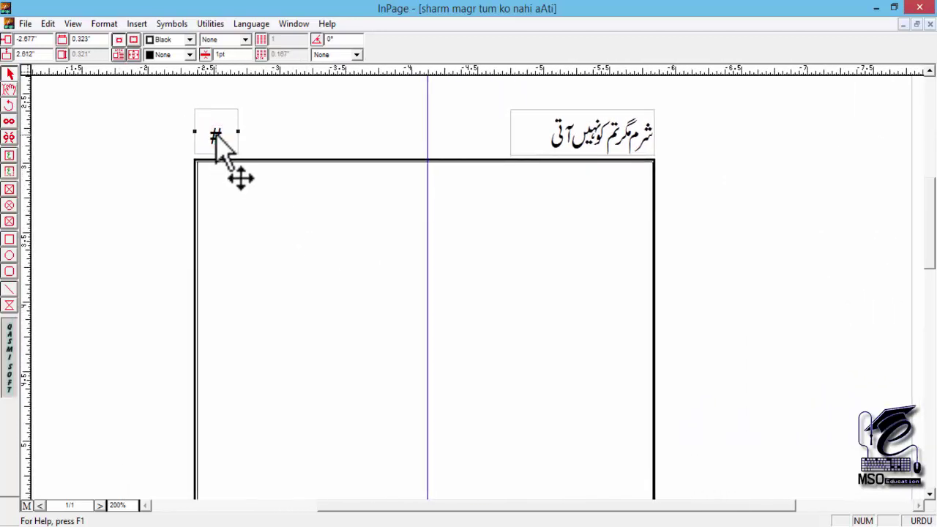
click(555, 137)
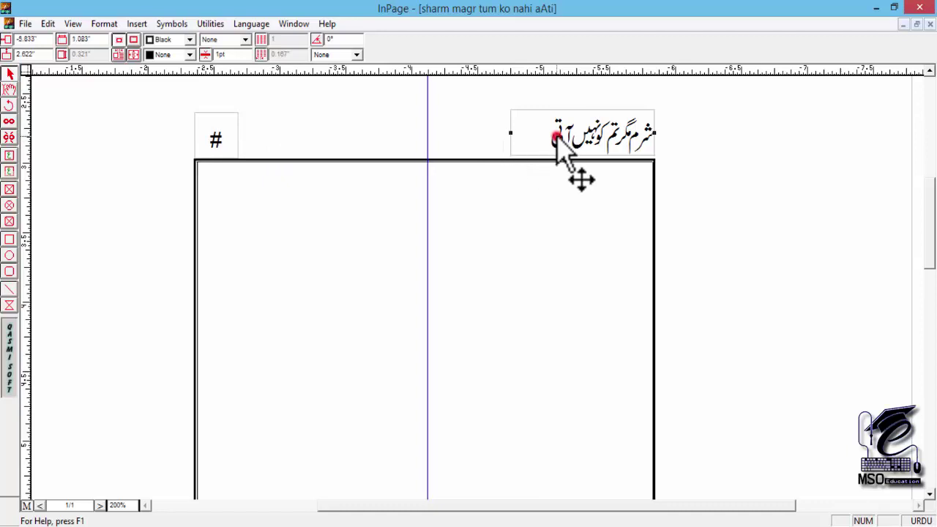
drag(555, 139, 557, 142)
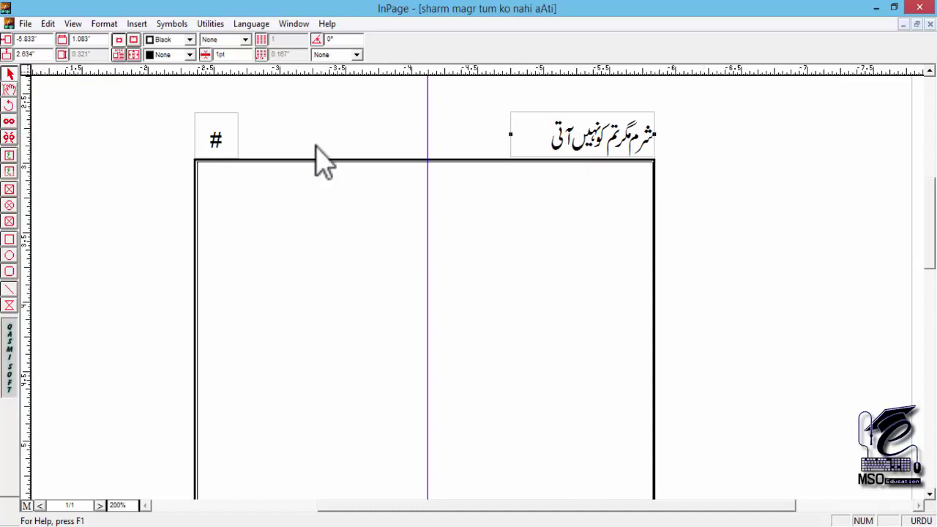
Draw a small text box between the page-number and book-title boxes and insert an automatic page number in it.
click(10, 89)
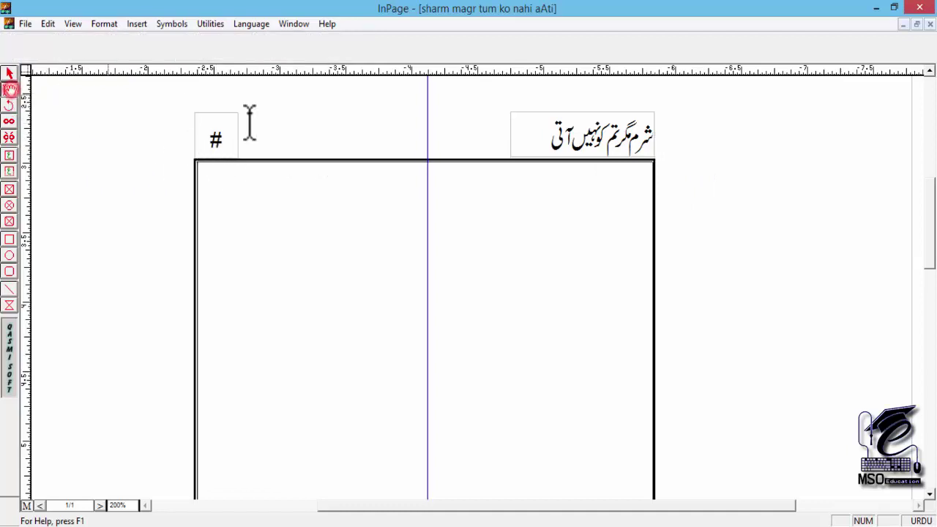
click(226, 132)
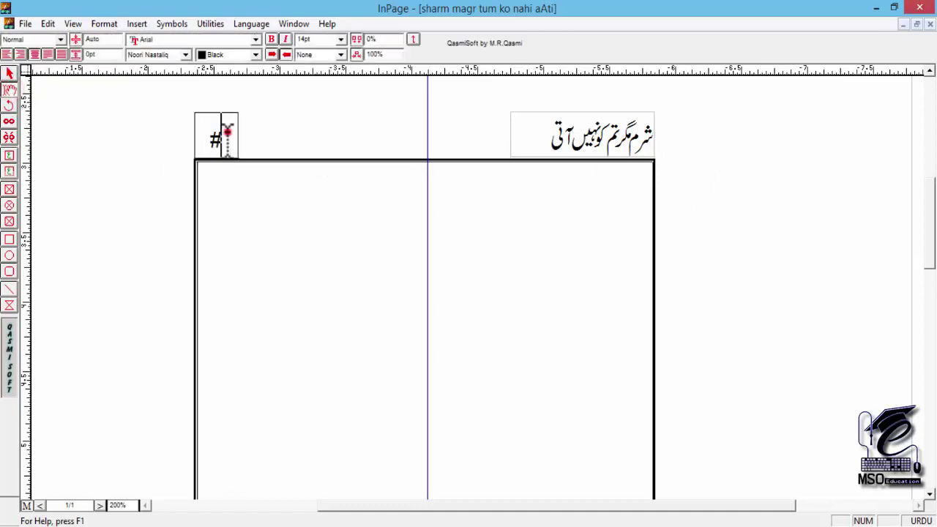
click(9, 173)
drag(280, 115, 323, 154)
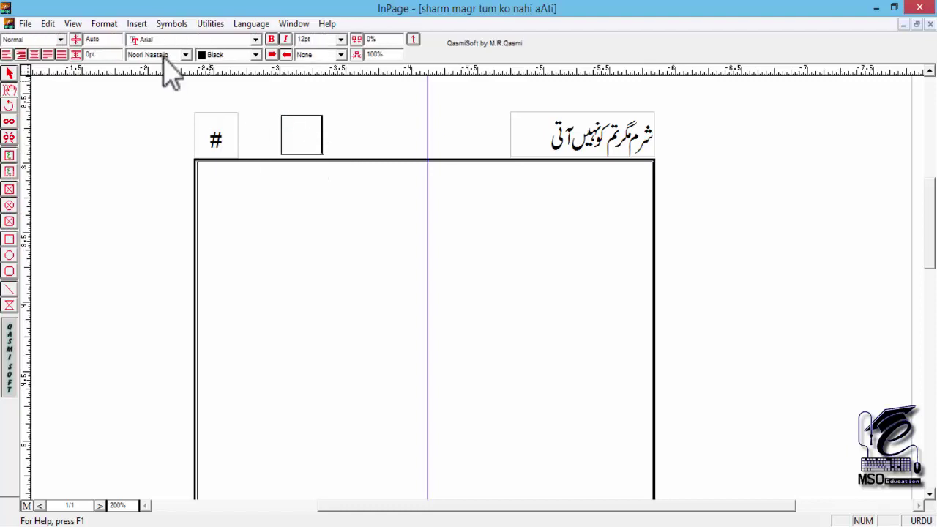
click(137, 23)
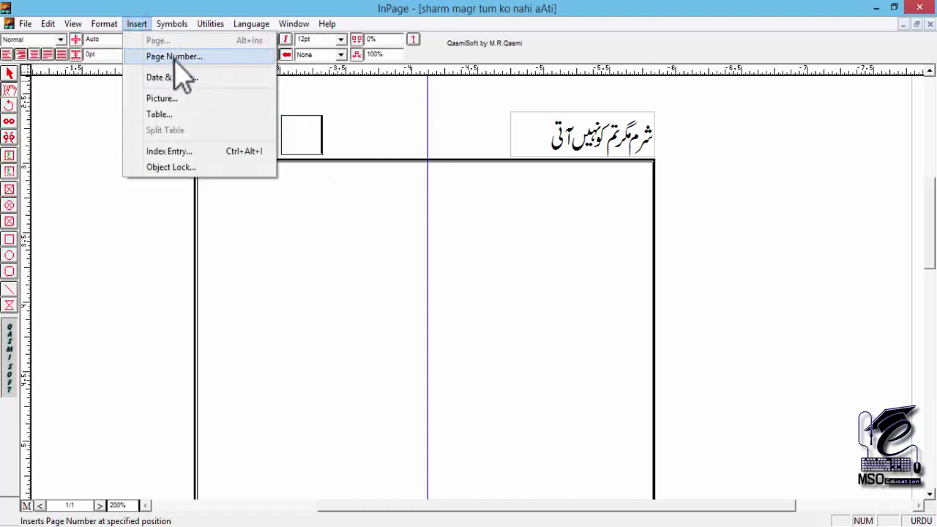
click(175, 57)
click(9, 74)
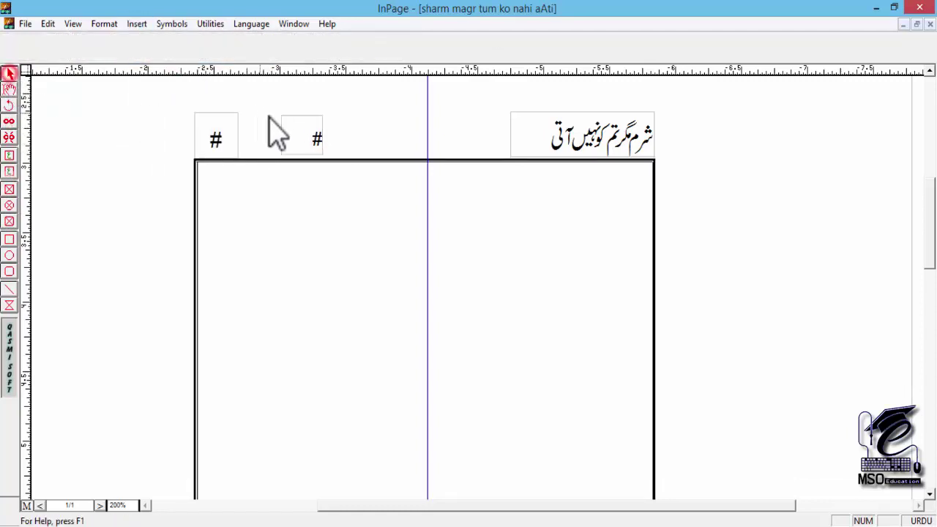
Delete the extra page-number box from the master page.
click(285, 136)
key(Delete)
click(526, 301)
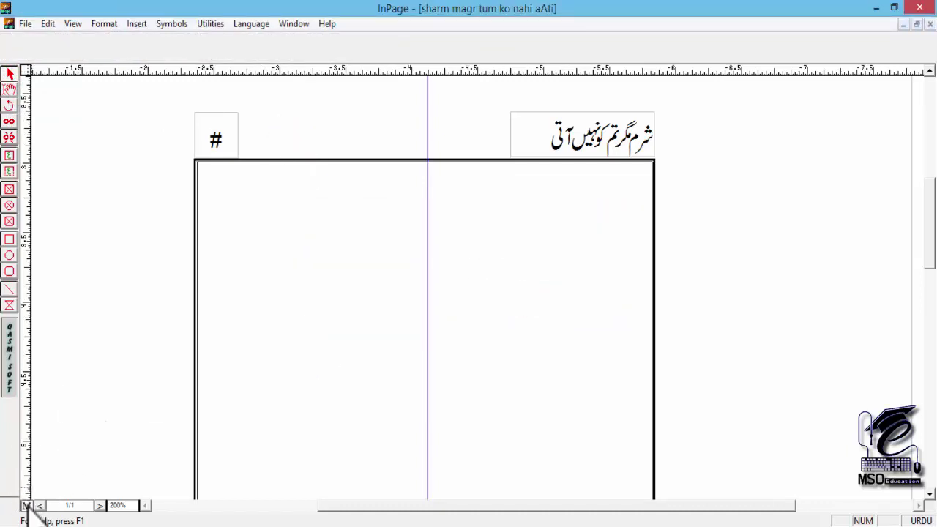
Leave the master page and examine the border, header and body text layout on page 14.
click(26, 505)
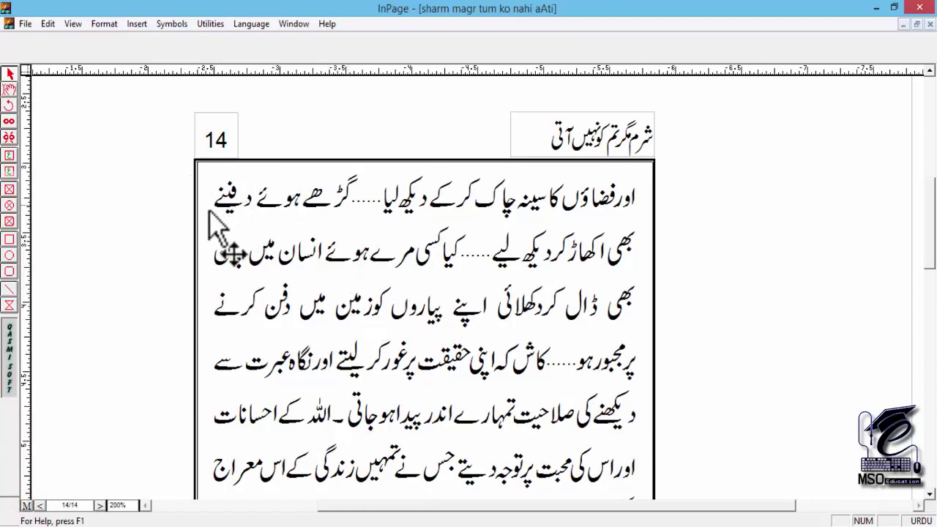
drag(262, 261, 282, 114)
scroll(282, 114, down, 10)
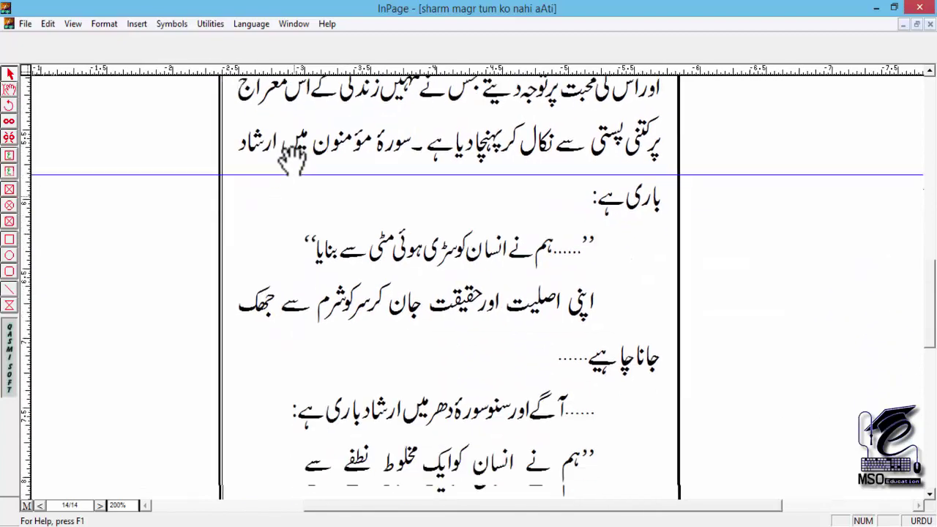
key(ctrl+1)
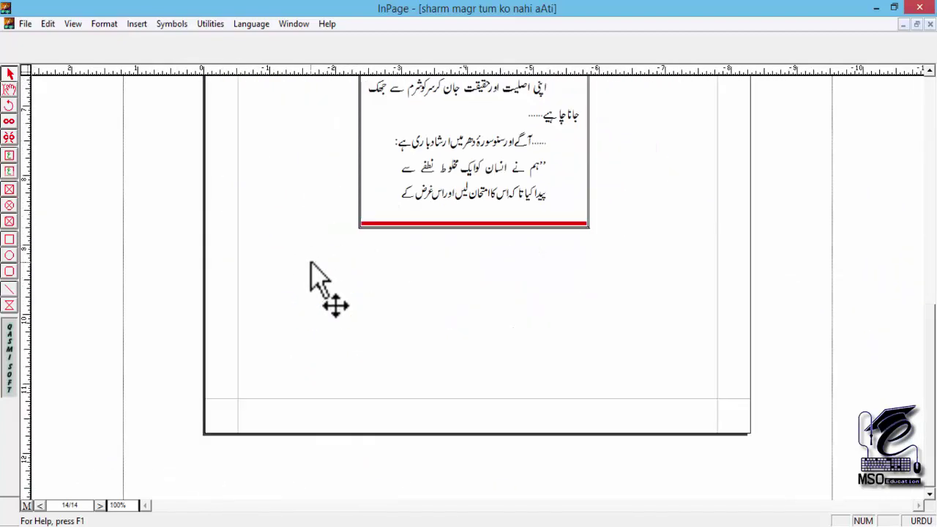
scroll(347, 326, up, 10)
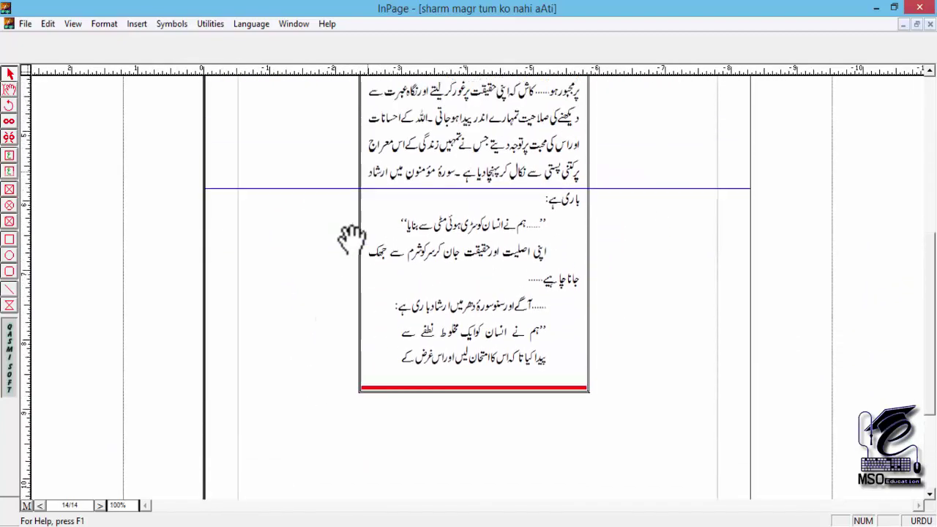
scroll(402, 352, down, 5)
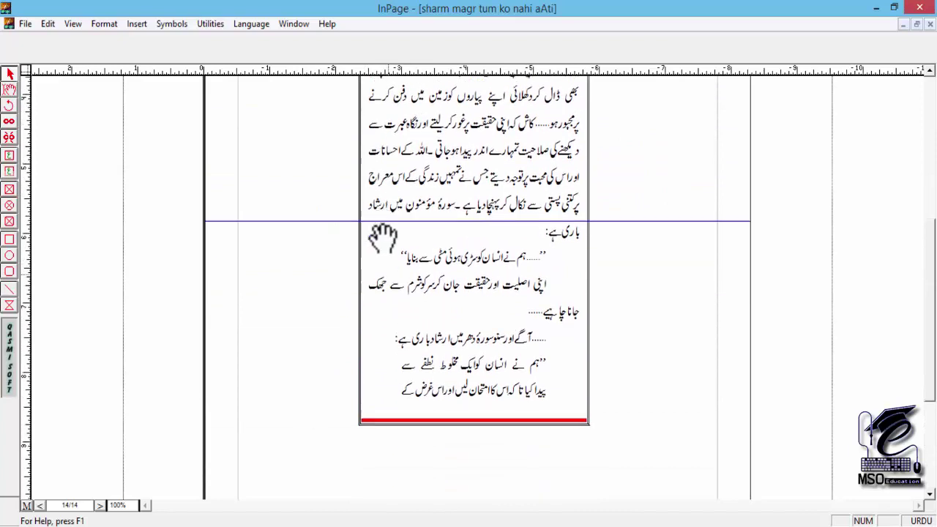
scroll(450, 259, up, 3)
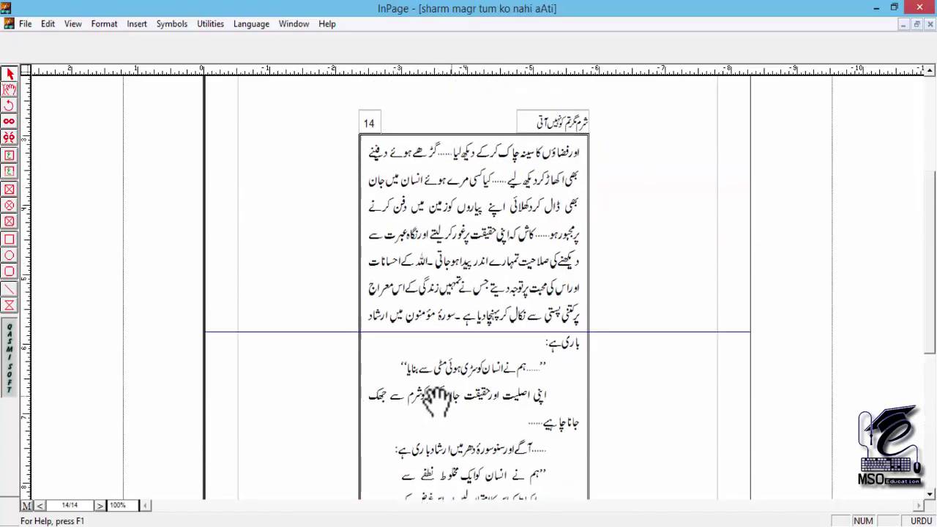
scroll(422, 212, down, 2)
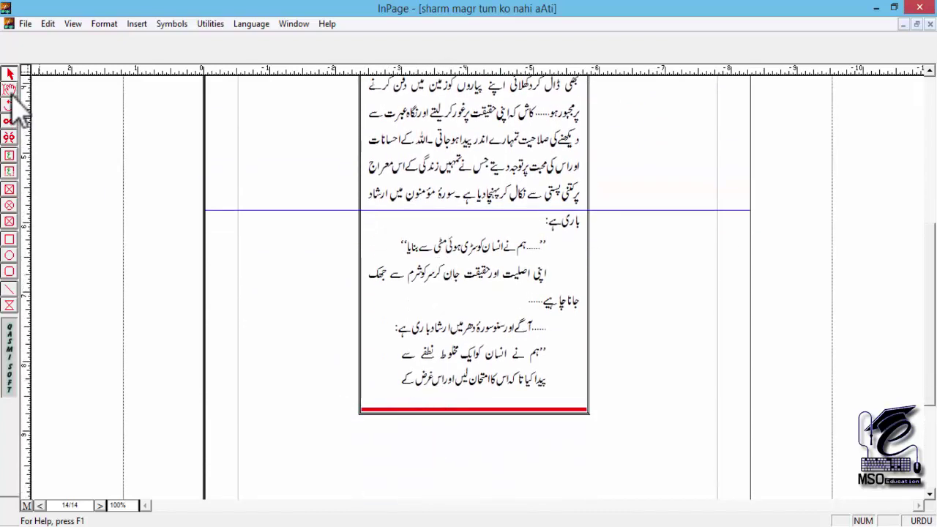
Place the text cursor in the body text at the end of page 14 to flow the remaining text onto further pages.
click(398, 397)
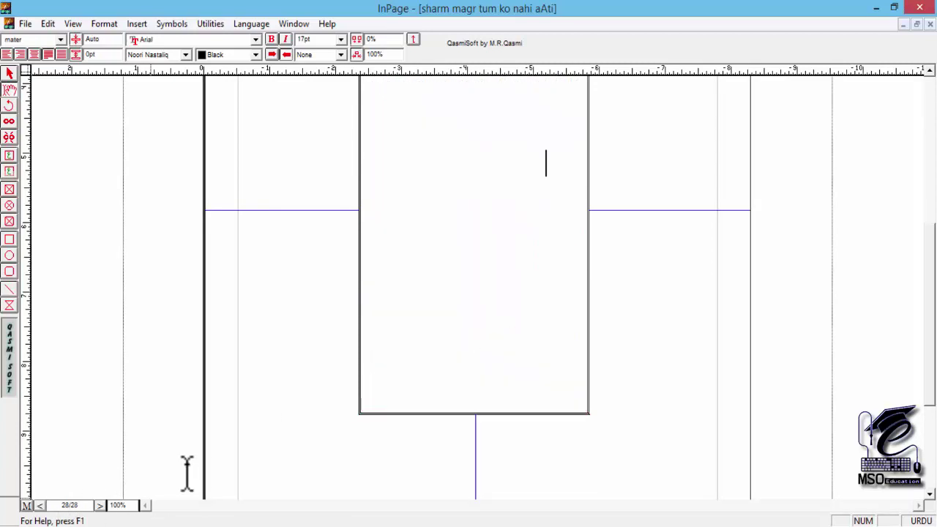
Examine the header, border and text layout on the last pages, 28 and 27.
drag(228, 391, 219, 512)
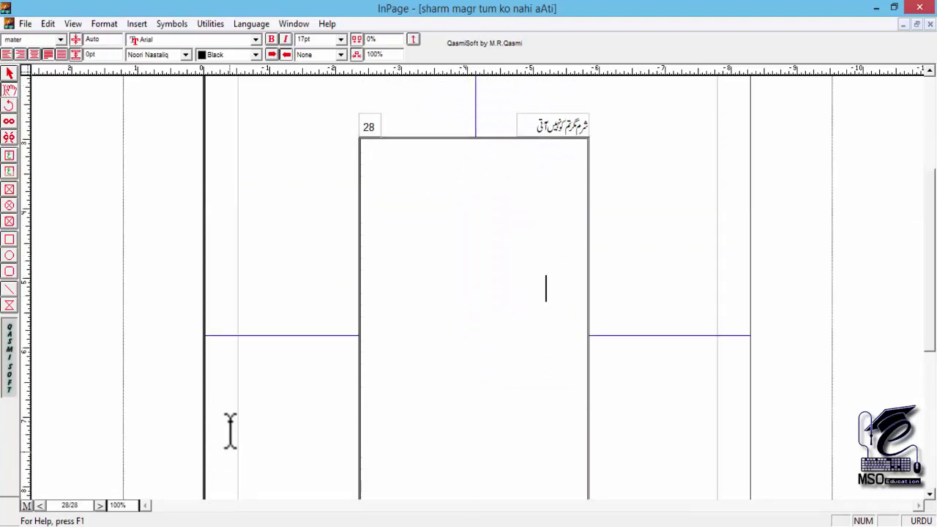
click(100, 506)
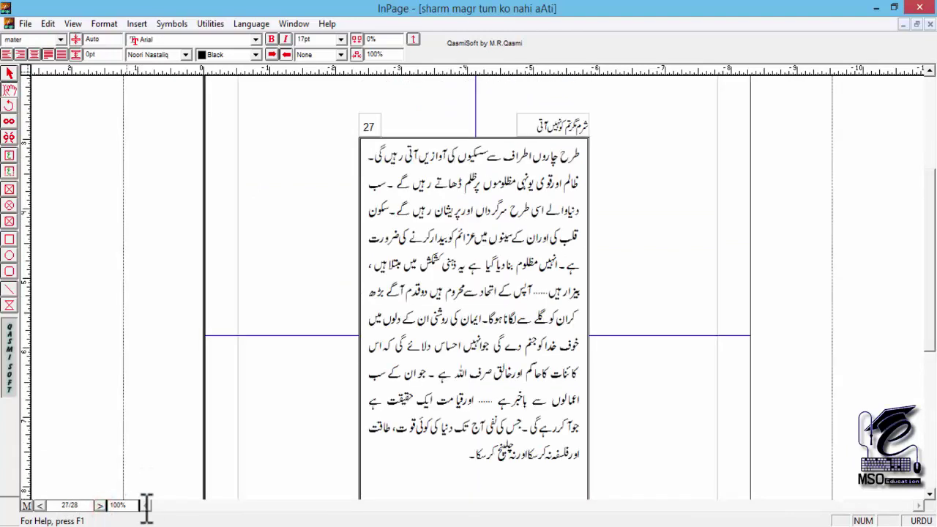
drag(397, 416, 383, 330)
scroll(366, 368, up, 2)
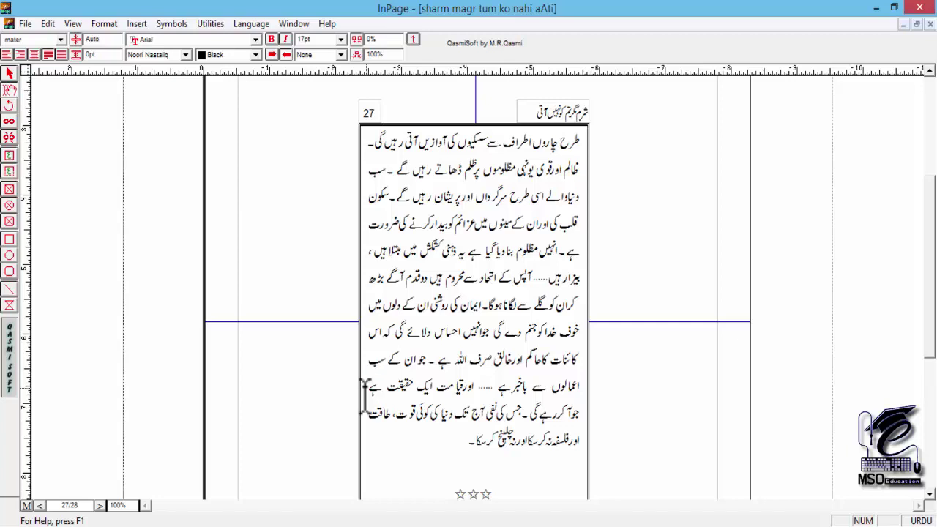
click(10, 74)
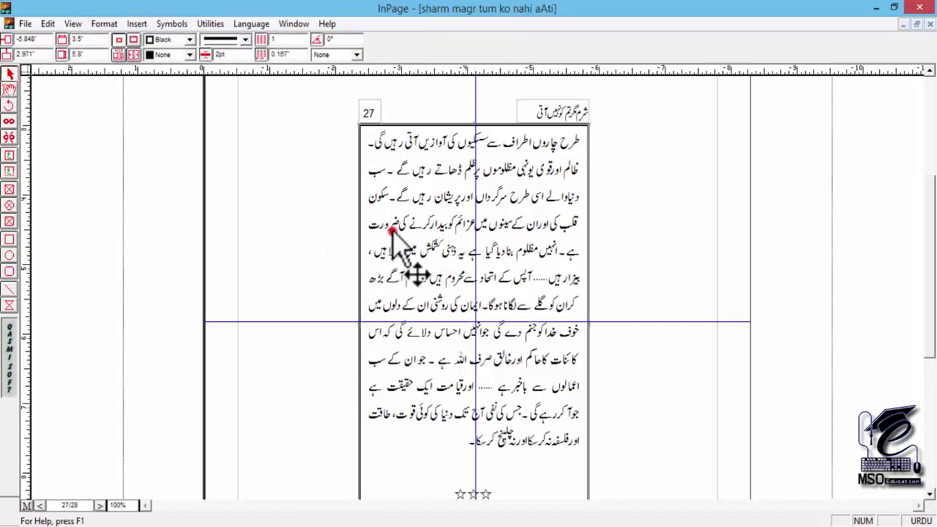
scroll(339, 226, down, 1)
scroll(324, 255, up, 1)
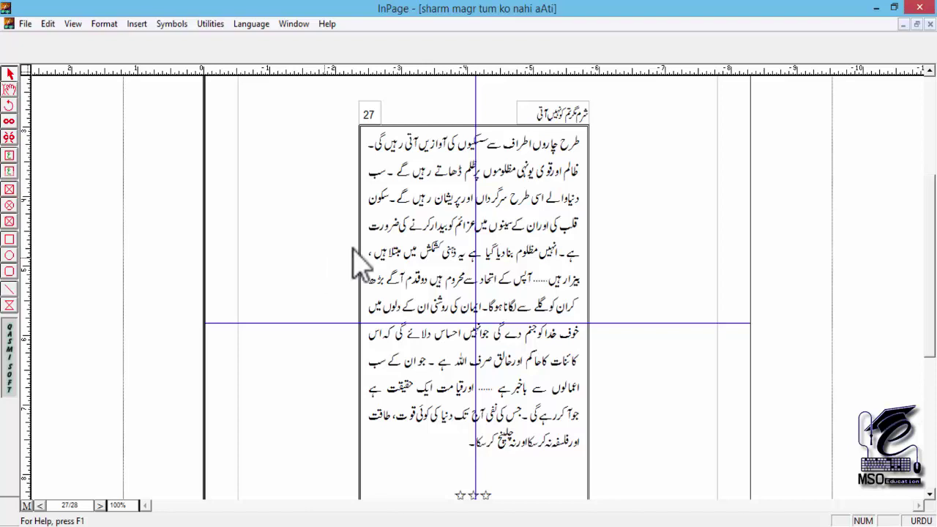
Select the book-title header box on page 27 and try to edit its text directly on that page.
click(550, 115)
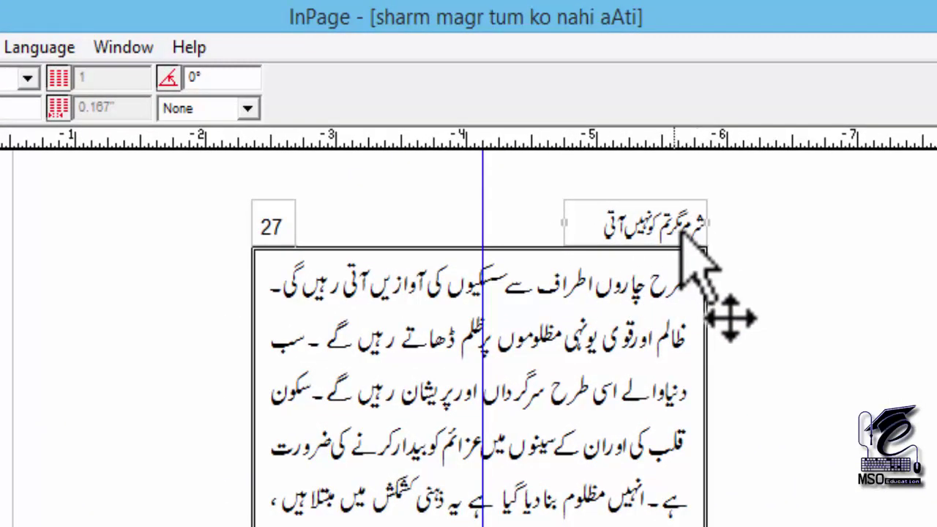
click(573, 223)
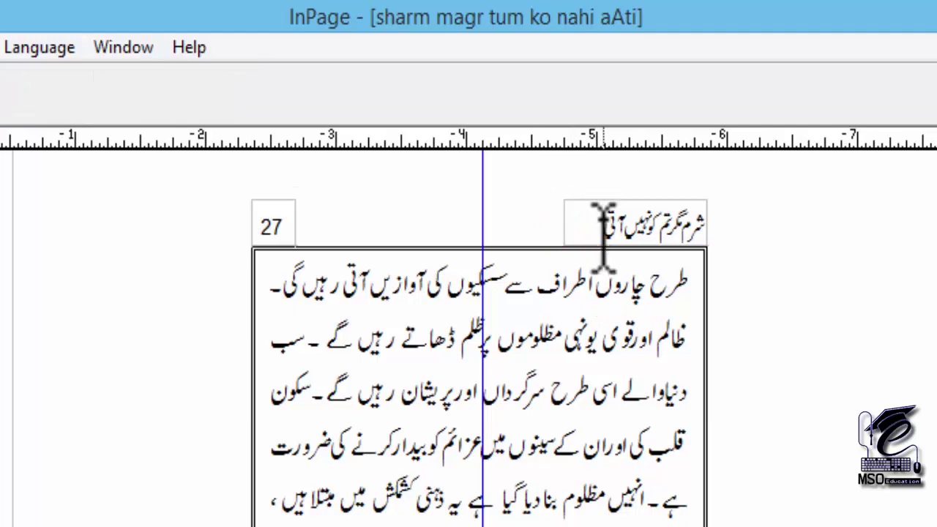
click(605, 221)
click(641, 224)
click(674, 229)
click(685, 226)
click(644, 222)
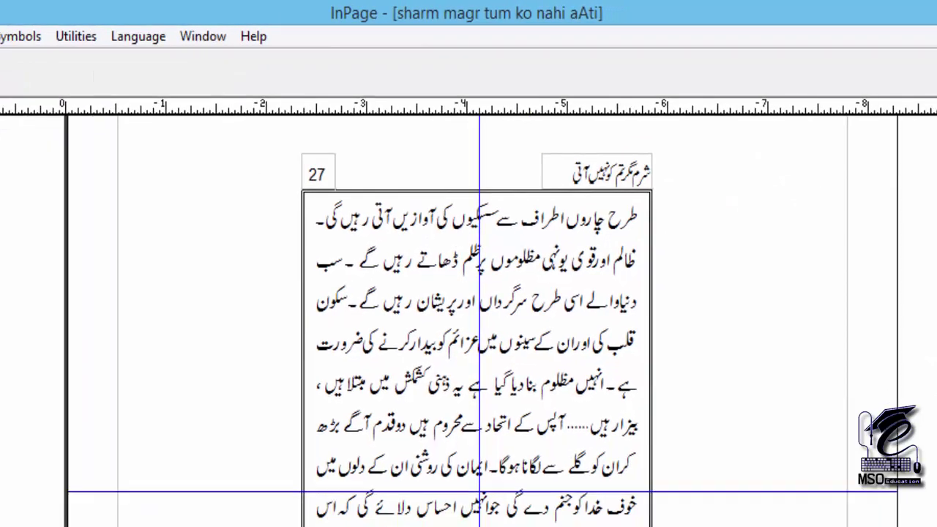
Open the master page, select a word in the book-title header text, and return to page 27.
click(0, 526)
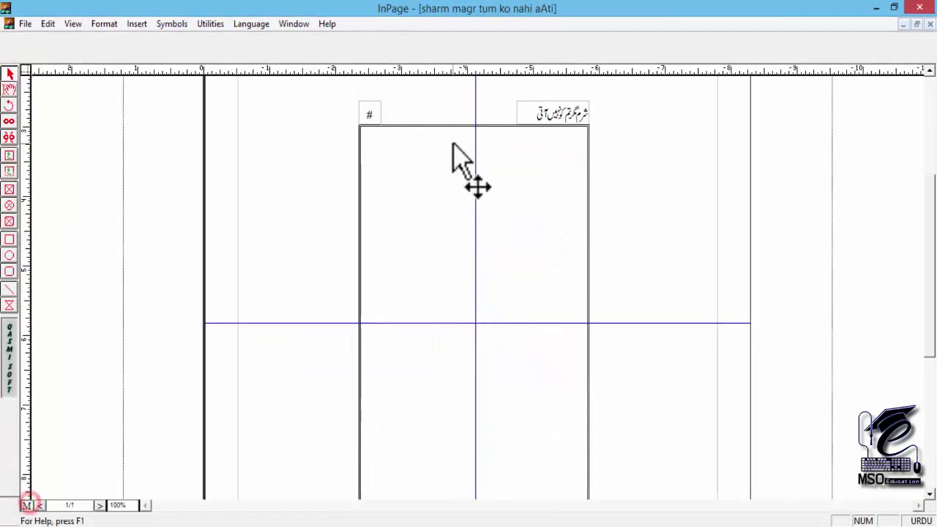
click(569, 173)
click(9, 88)
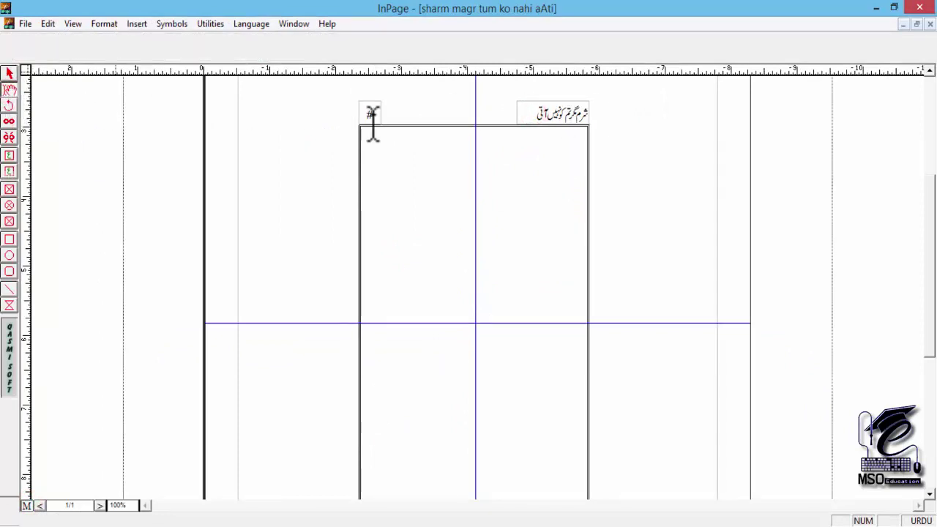
click(569, 115)
drag(550, 121, 572, 131)
triple_click(572, 130)
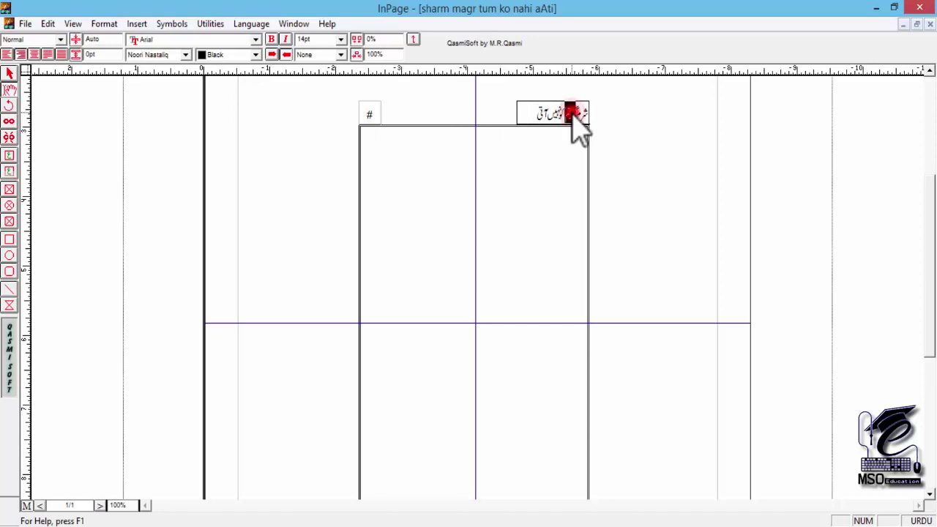
click(26, 506)
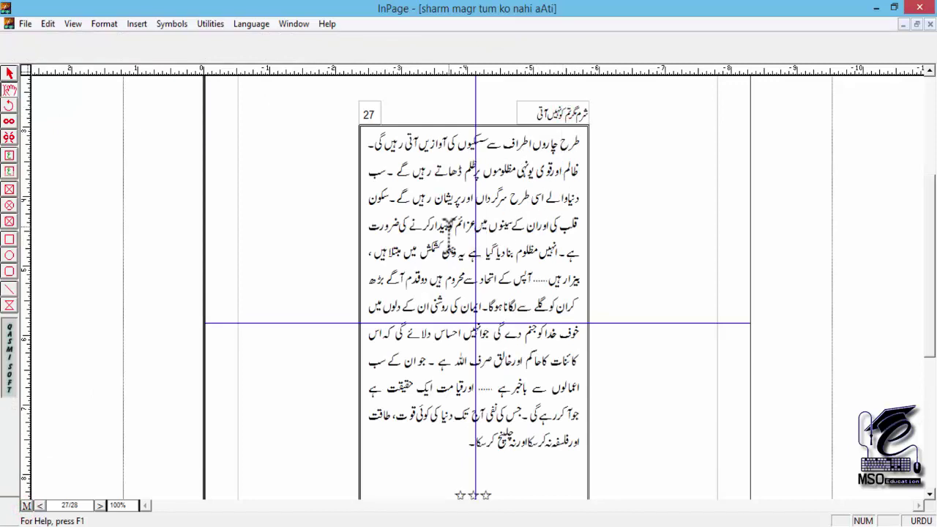
Select the book-title header box on page 27 and examine the page layout at 50% and 100% zoom.
click(10, 73)
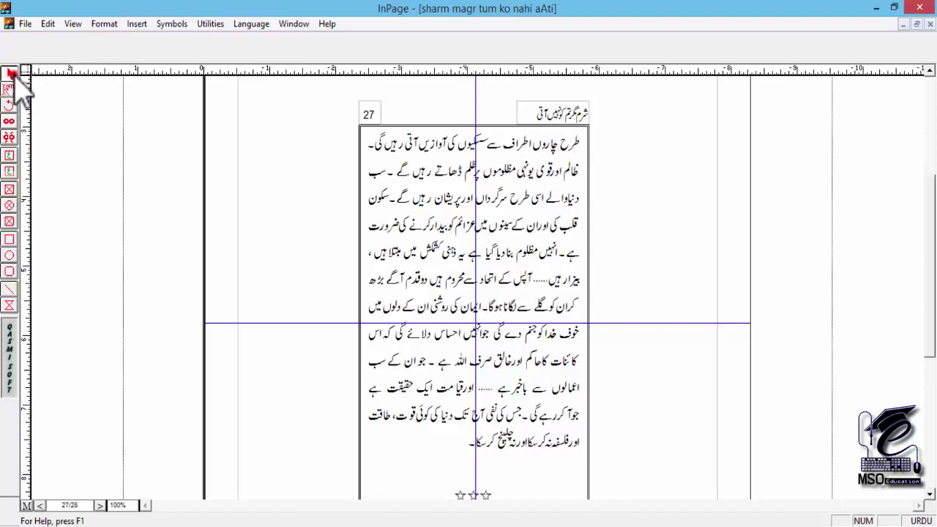
click(556, 114)
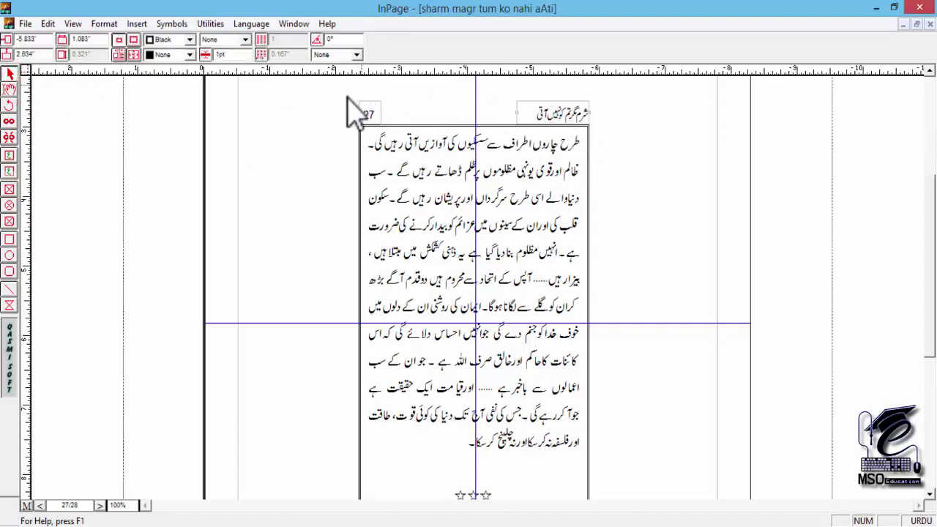
drag(370, 117, 366, 283)
drag(366, 190, 368, 220)
key(ctrl+5)
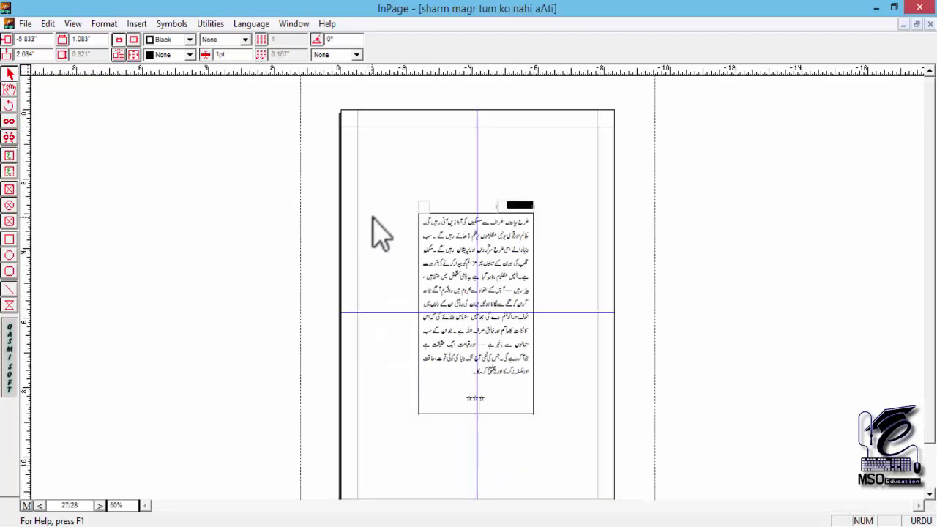
drag(431, 283, 429, 255)
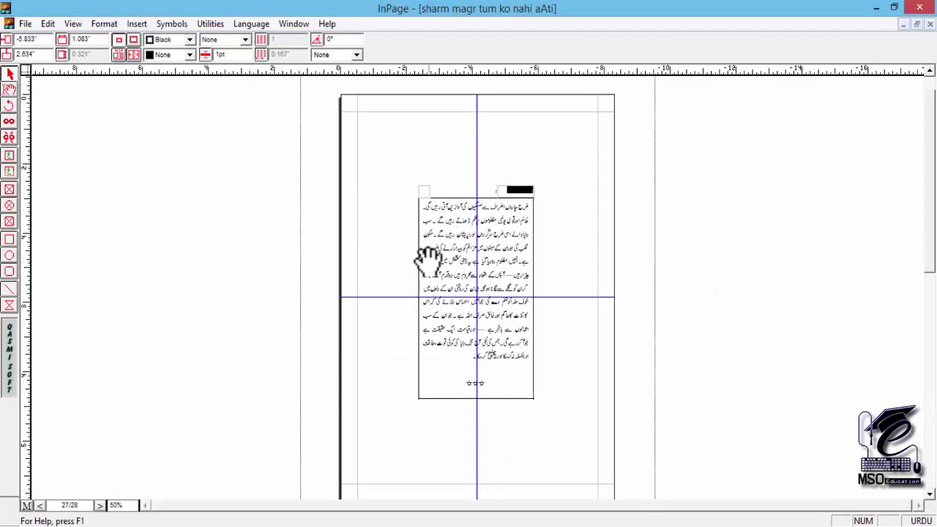
key(ctrl+1)
drag(437, 335, 429, 334)
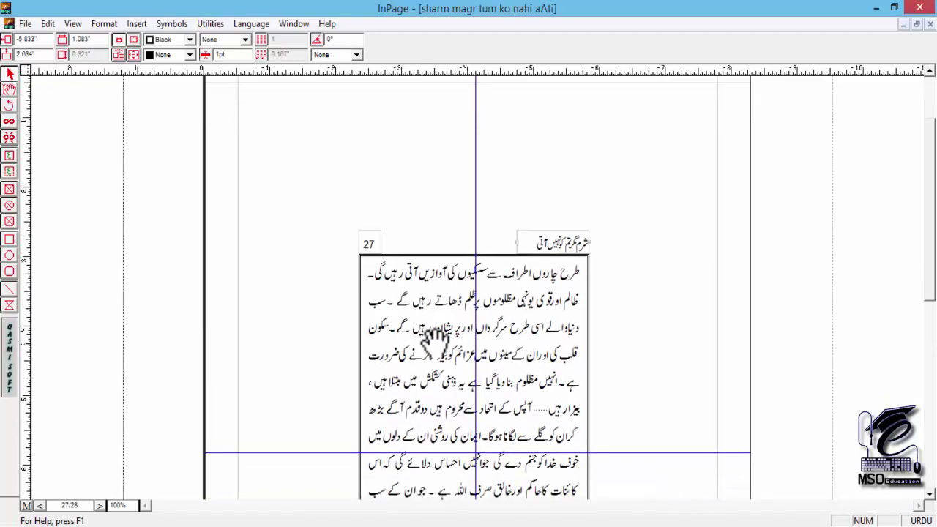